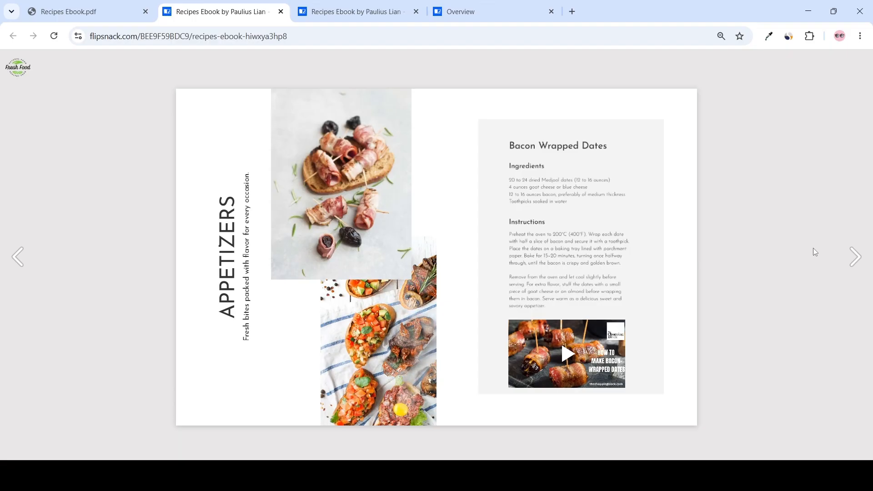
# Step: Preview pages of the published recipes flipbook and review its analytics overview and page breakdown
pyautogui.click(856, 256)
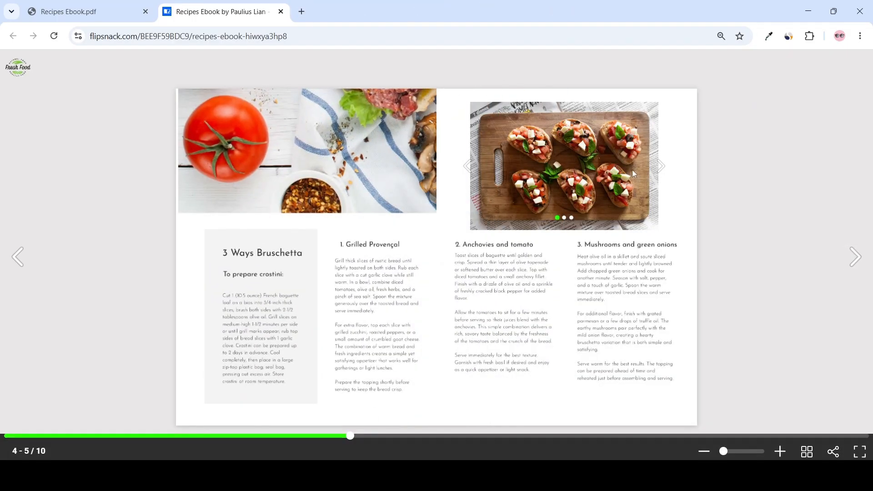
pyautogui.click(661, 166)
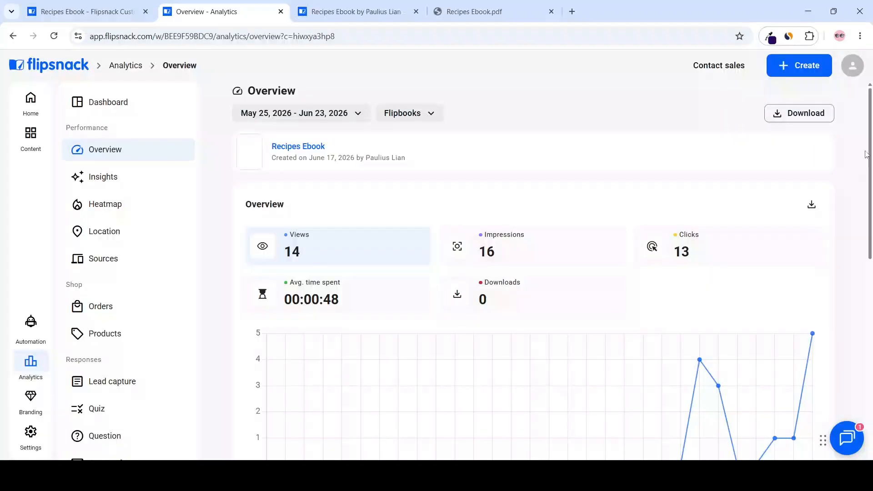
pyautogui.scroll(-6, 867, 151)
pyautogui.scroll(-3, 867, 150)
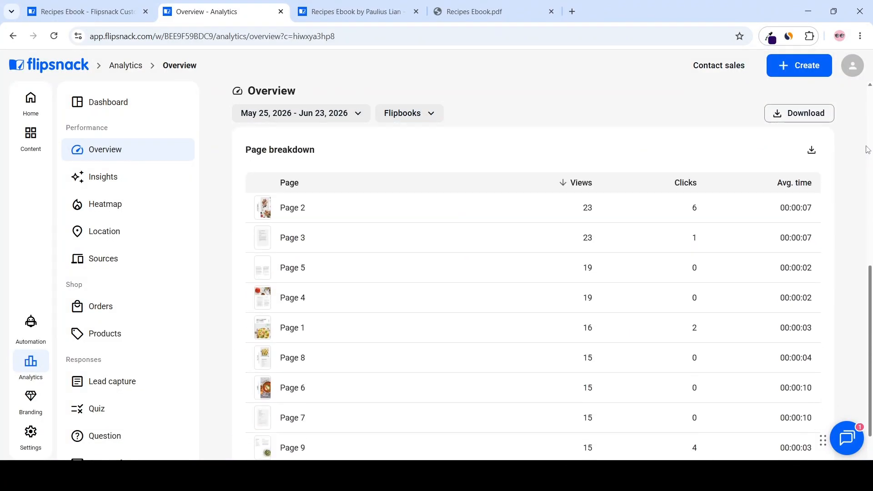
pyautogui.scroll(10, 867, 161)
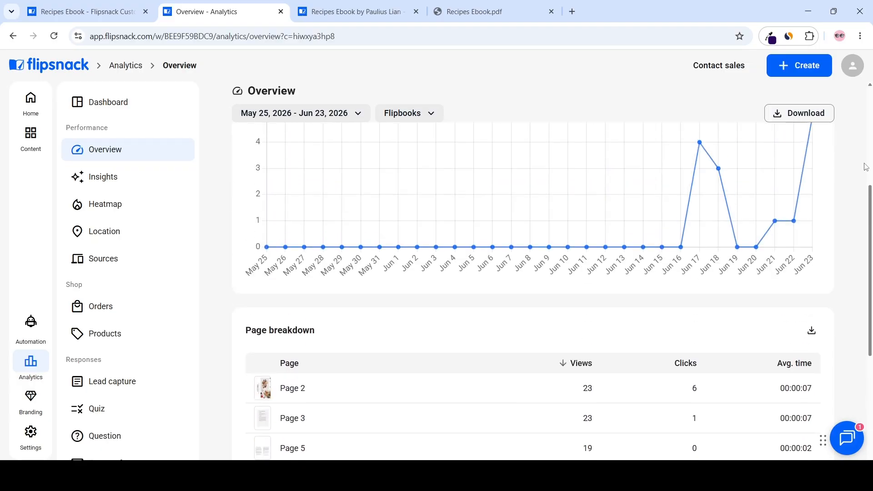
pyautogui.scroll(-1, 866, 166)
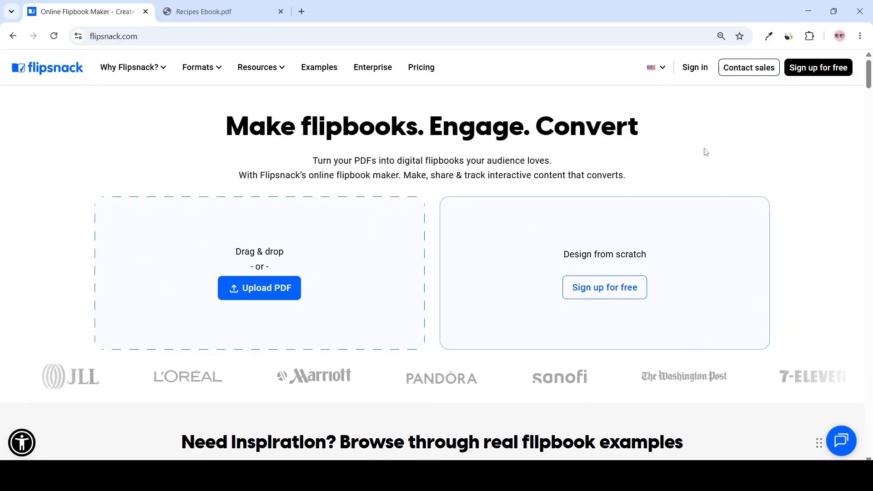
# Step: Upload the Recipes Ebook PDF from the FLIPBOOK folder to create a flipbook
pyautogui.click(283, 293)
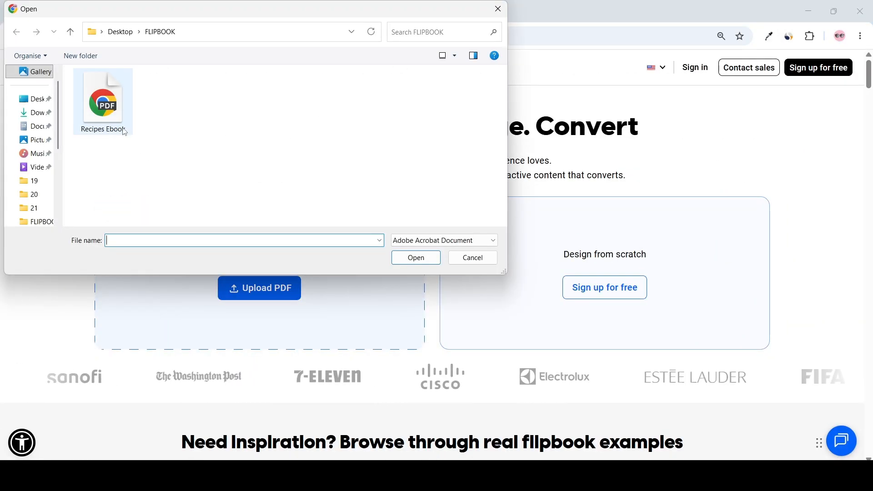
pyautogui.click(103, 100)
pyautogui.click(417, 258)
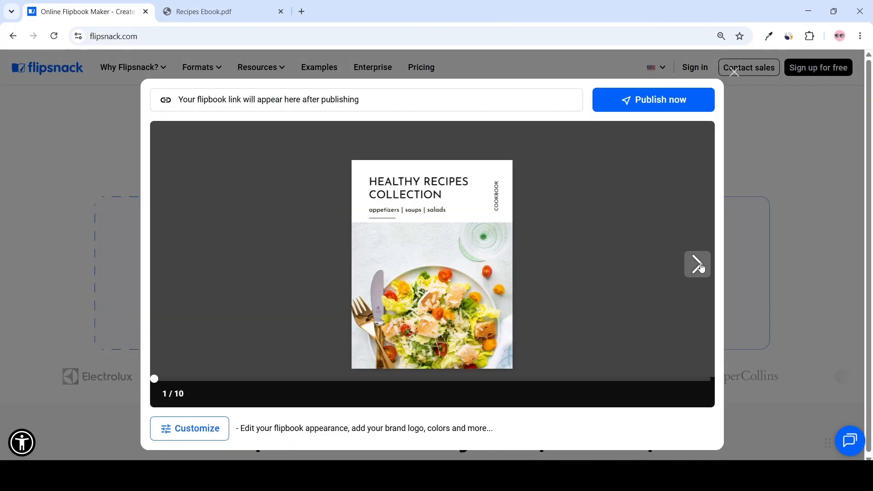
# Step: Page through the flipbook preview to the last page and back to the cover
pyautogui.click(699, 265)
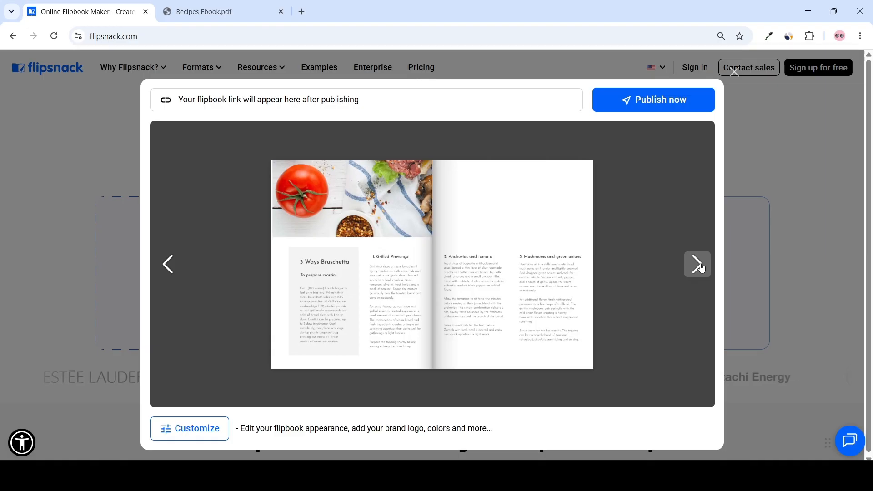
pyautogui.click(700, 267)
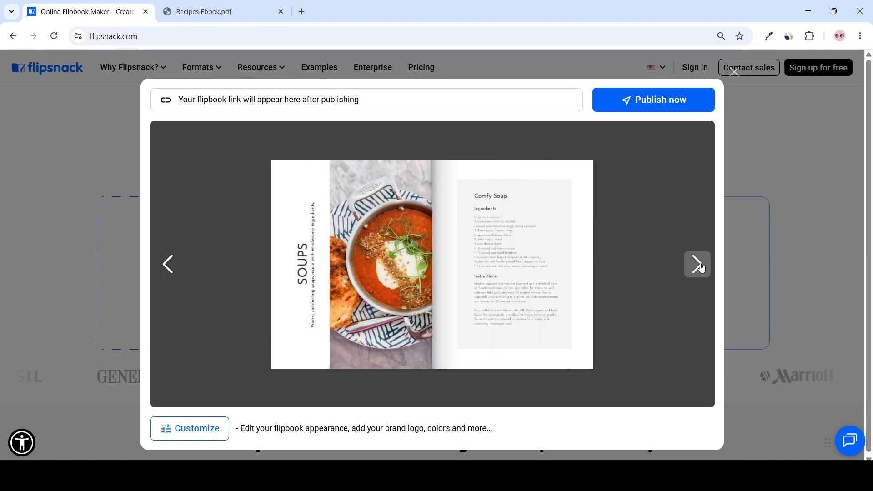
pyautogui.click(701, 267)
pyautogui.click(701, 267)
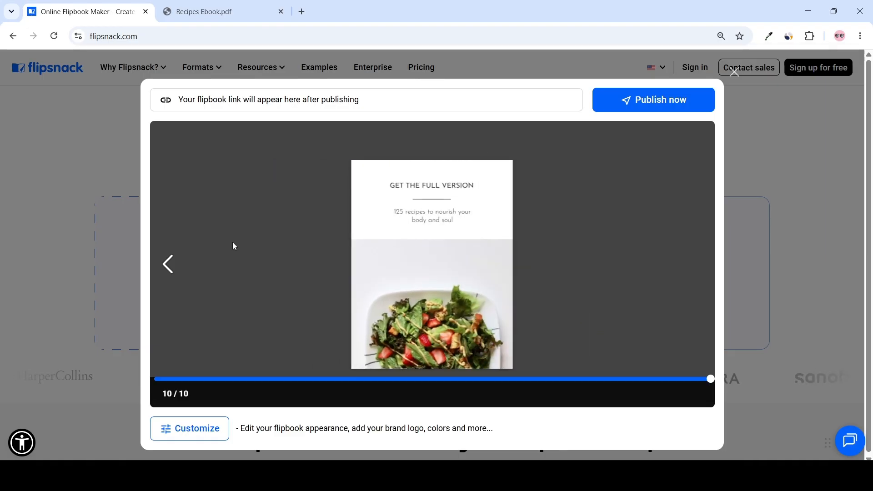
pyautogui.click(172, 260)
pyautogui.click(172, 260)
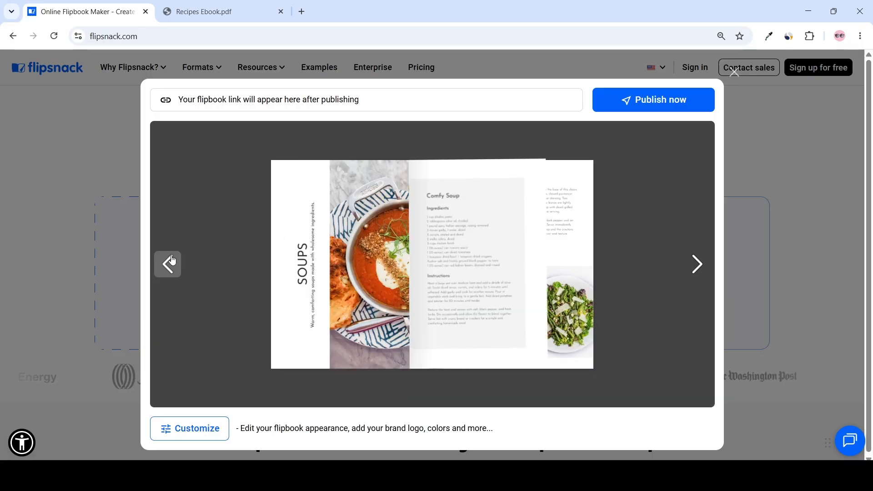
pyautogui.click(171, 260)
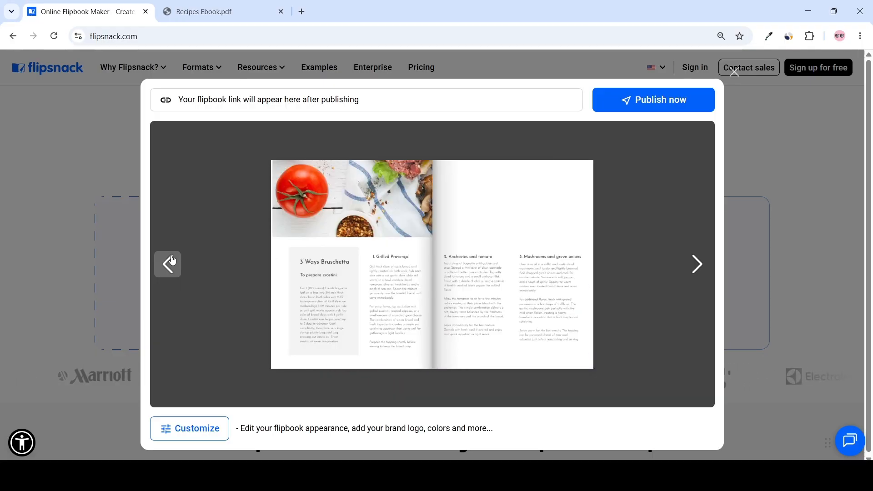
pyautogui.click(172, 260)
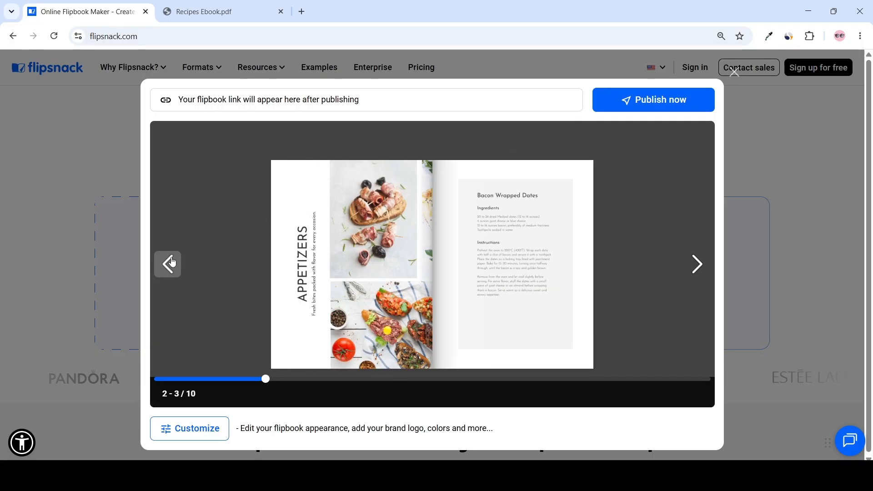
pyautogui.click(172, 261)
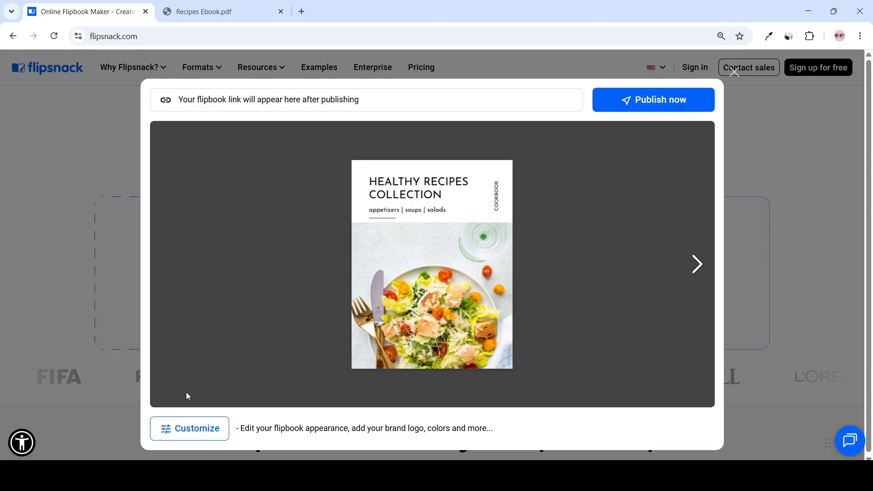
# Step: Open the flipbook customization and add the Fresh Food logo from the media library
pyautogui.click(177, 430)
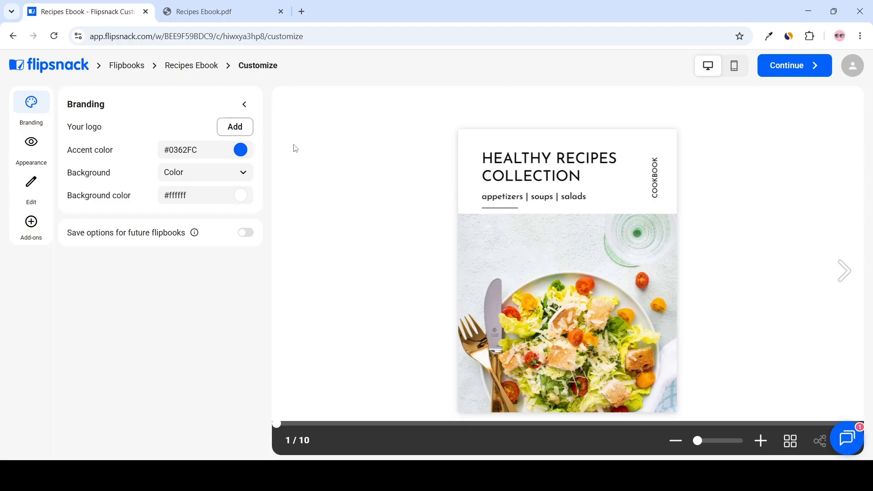
pyautogui.click(243, 128)
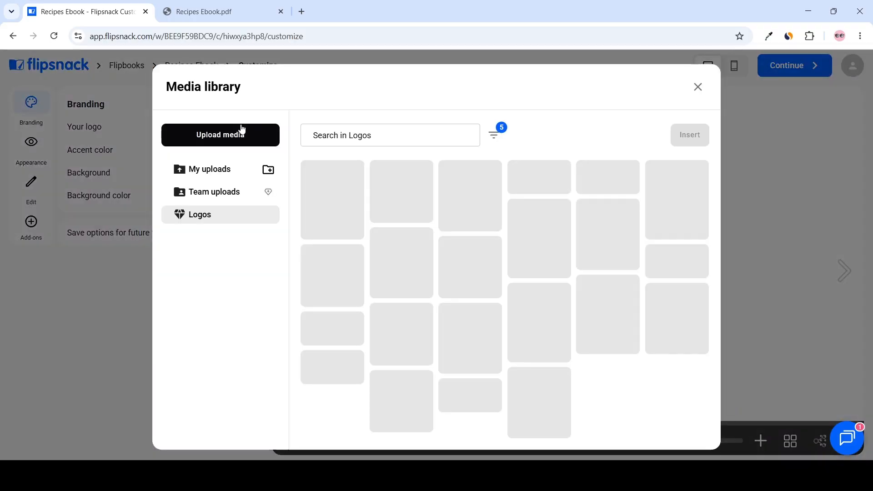
pyautogui.click(329, 183)
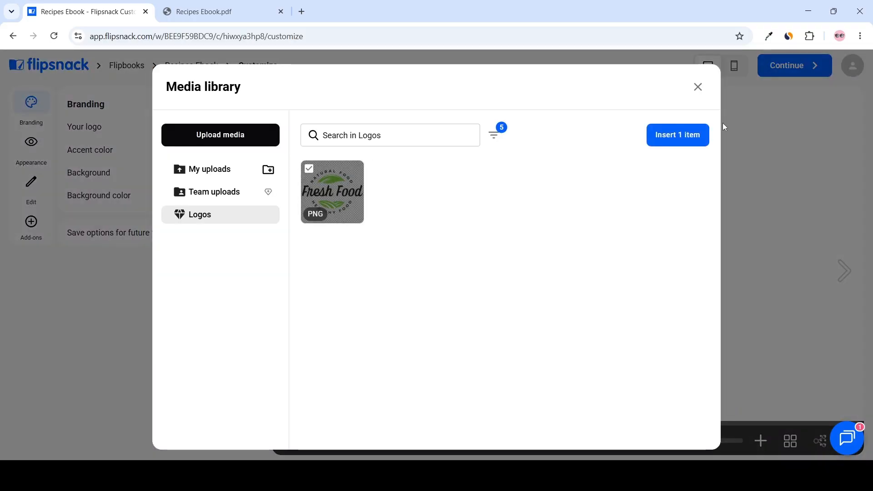
pyautogui.click(680, 134)
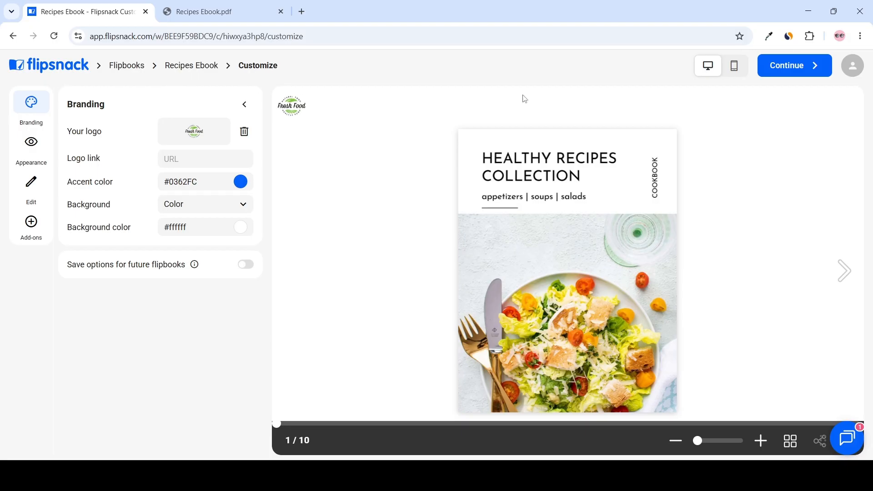
pyautogui.click(181, 159)
pyautogui.write('https://freshfoods.com')
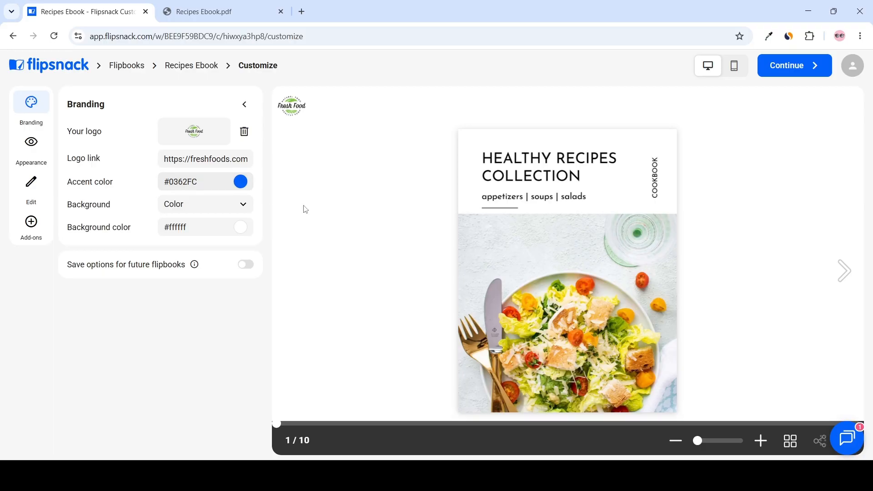
# Step: Set the accent color to green, #26fc03
pyautogui.click(843, 268)
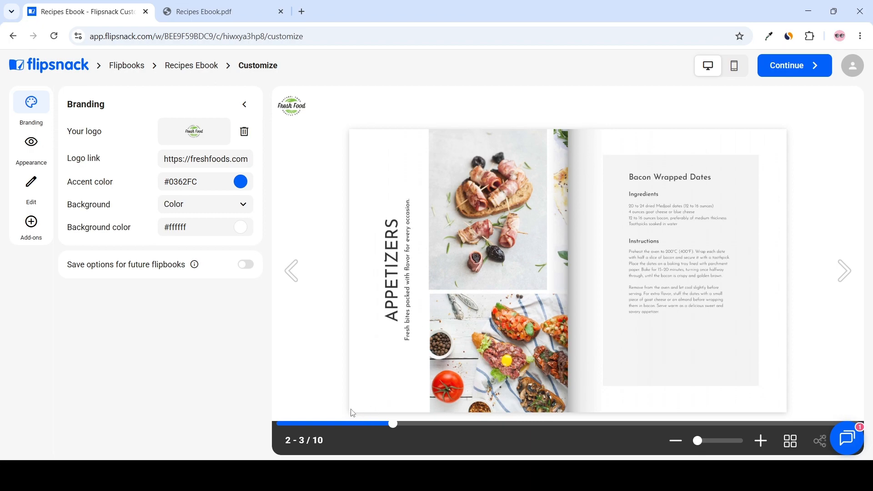
pyautogui.click(241, 182)
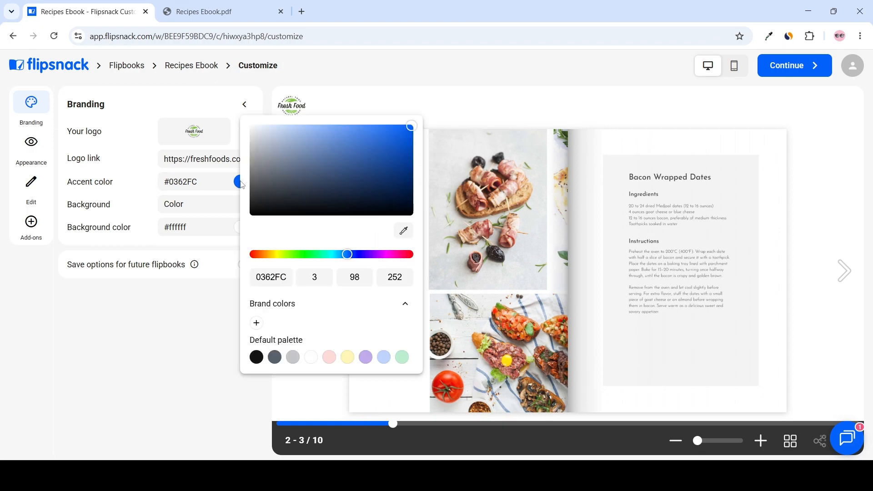
pyautogui.click(304, 254)
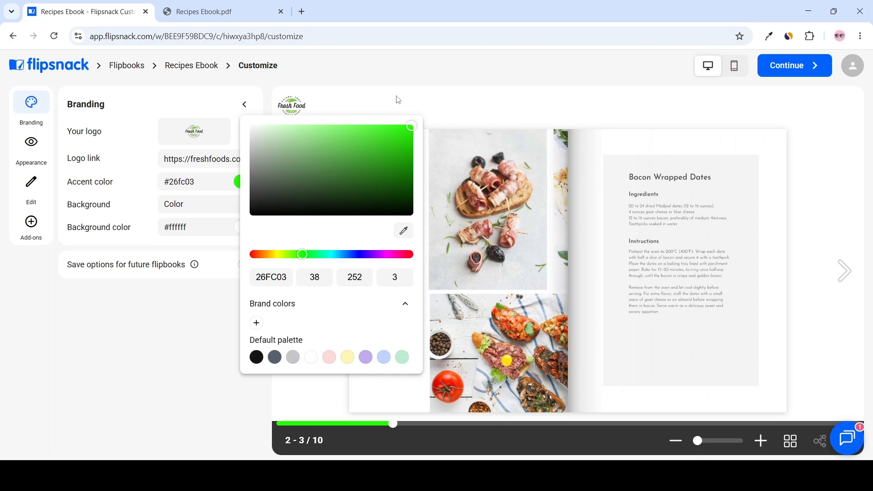
pyautogui.click(413, 377)
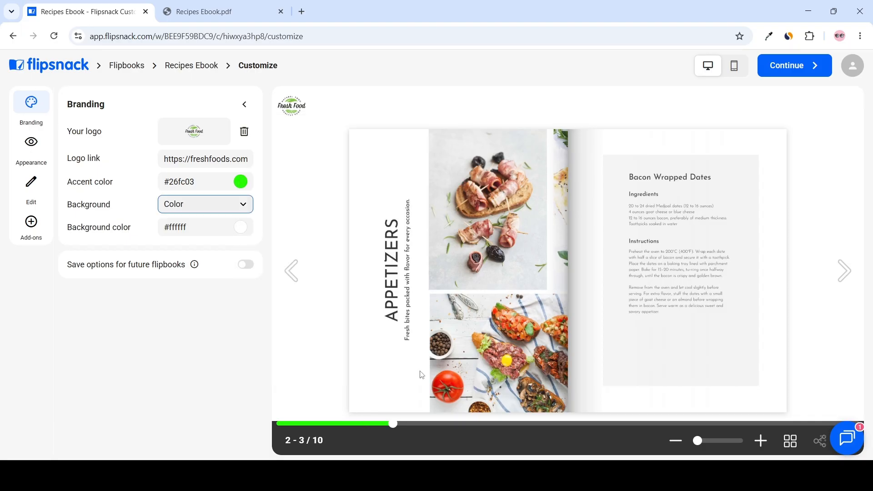
# Step: Set the background color to light gray #e9e7e7 and enable saving options for future flipbooks
pyautogui.click(203, 210)
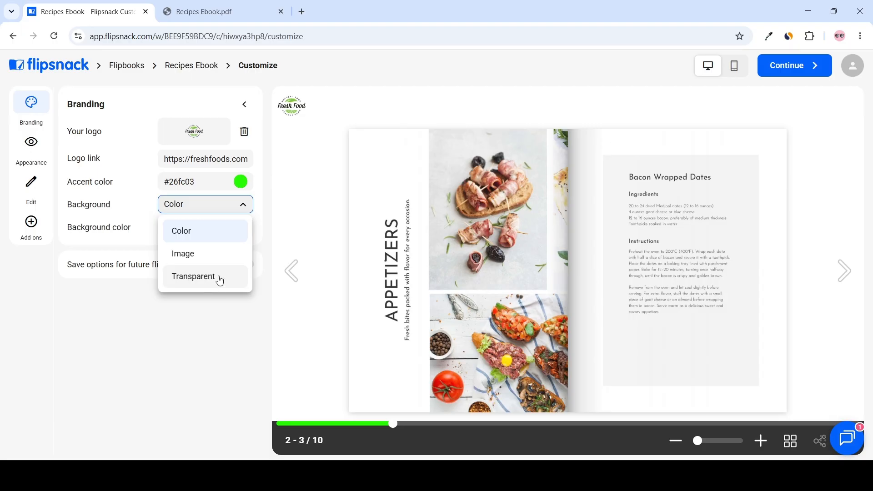
pyautogui.click(195, 206)
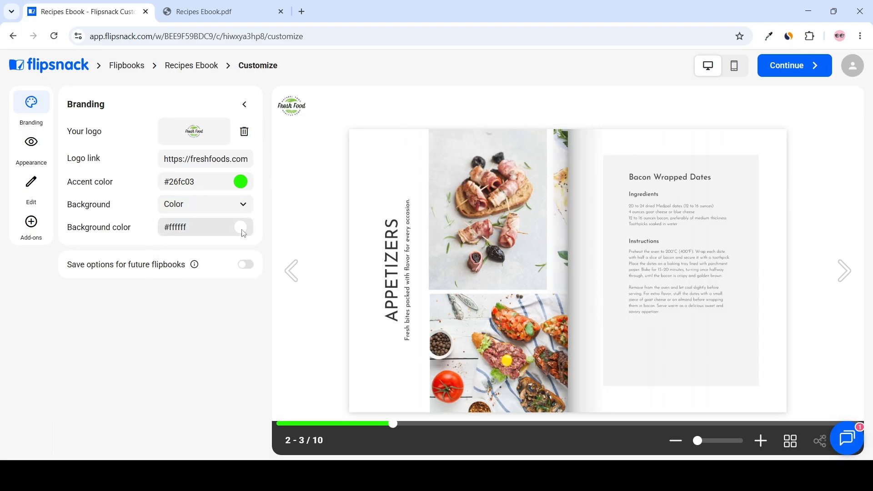
pyautogui.click(241, 232)
pyautogui.moveTo(252, 163); pyautogui.dragTo(273, 129)
pyautogui.click(293, 149)
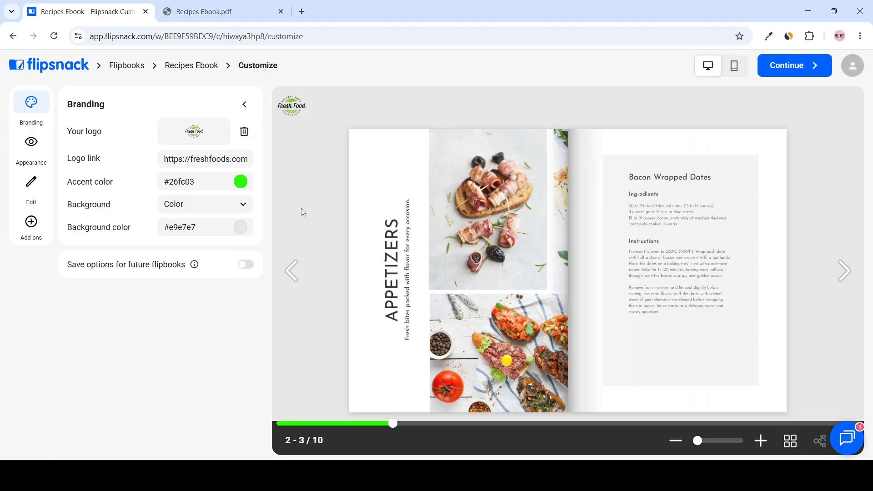
pyautogui.click(245, 265)
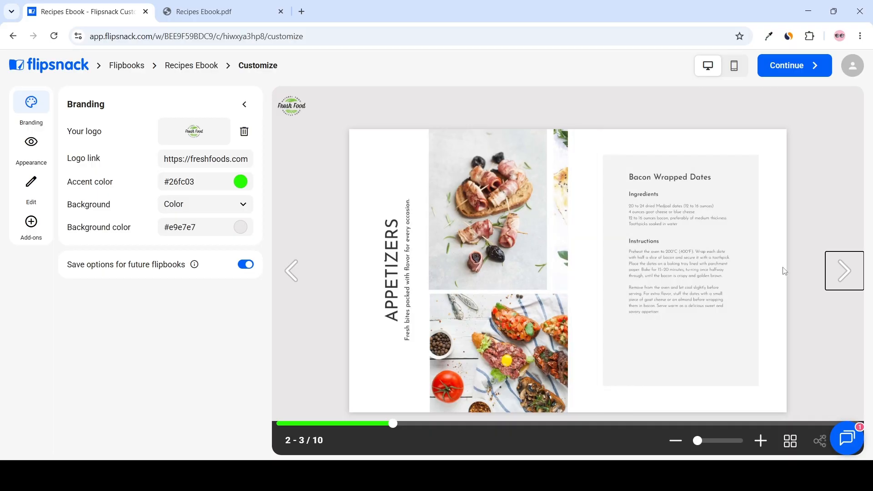
# Step: Try the Slide page transition in the Appearance settings across several pages, and switch back to Flip
pyautogui.click(31, 144)
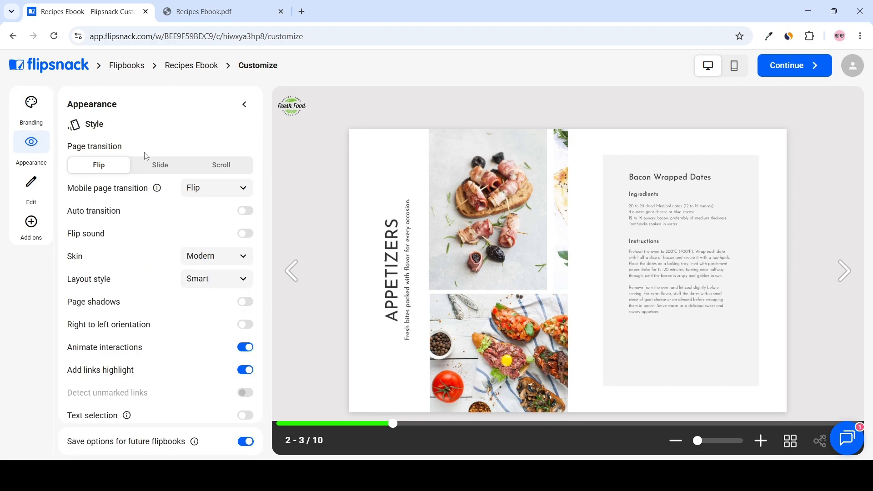
pyautogui.click(843, 273)
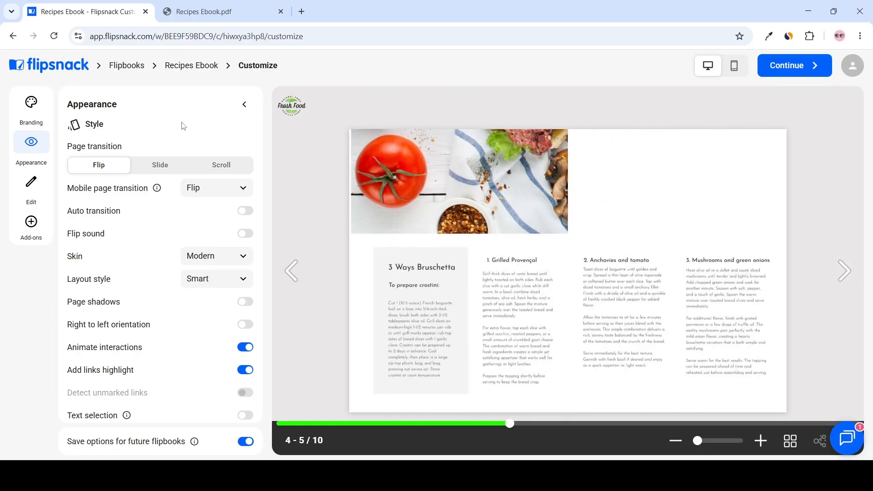
pyautogui.click(160, 165)
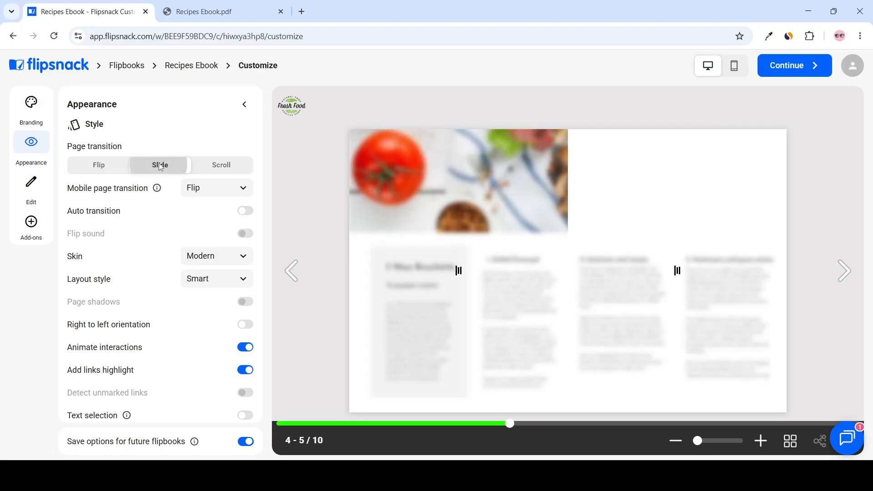
pyautogui.click(845, 272)
pyautogui.click(845, 272)
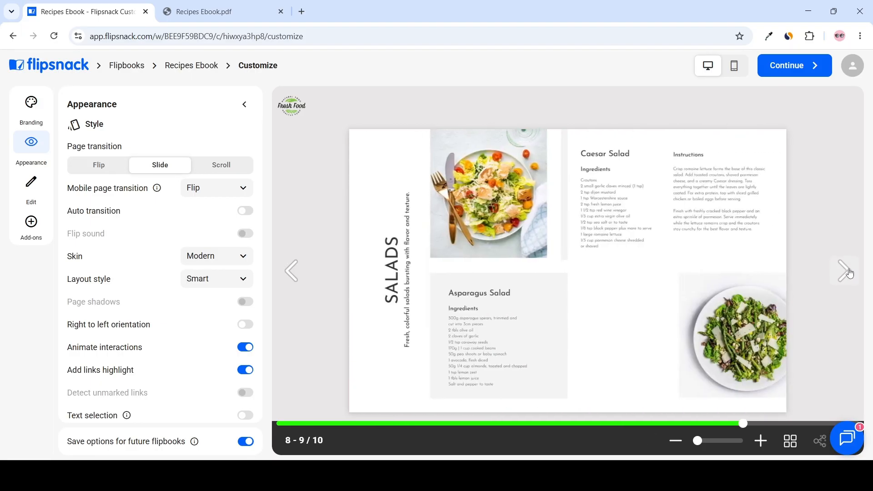
pyautogui.click(847, 270)
pyautogui.click(99, 167)
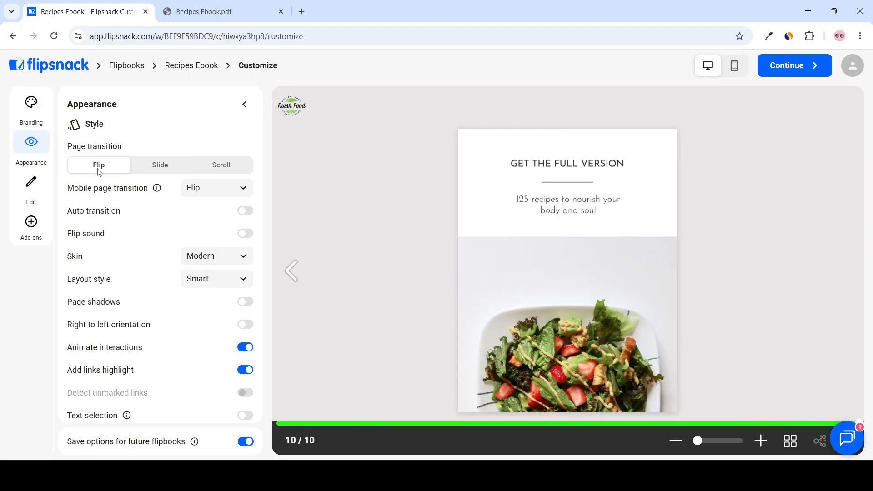
# Step: Enable the lead form add-on for the flipbook
pyautogui.click(32, 223)
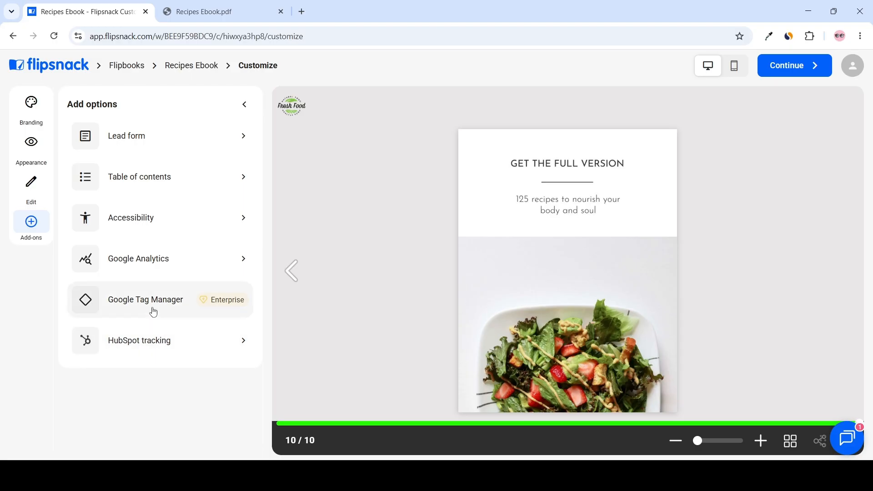
pyautogui.click(170, 142)
pyautogui.click(245, 154)
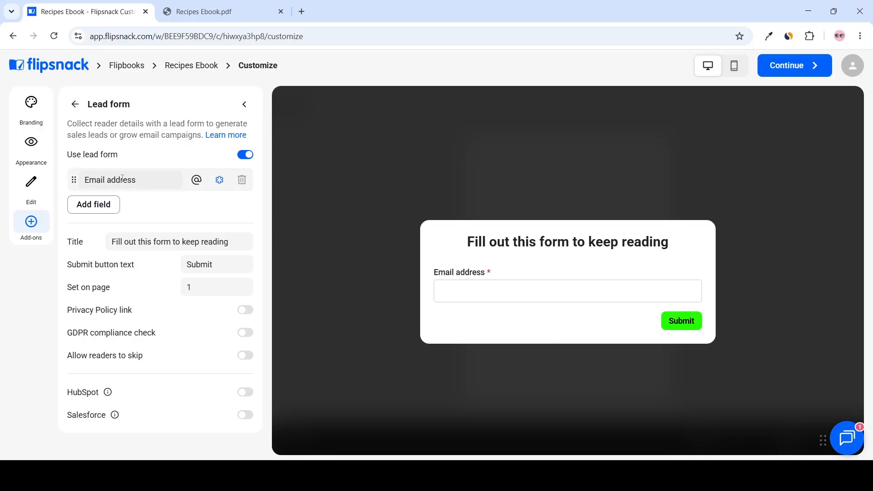
# Step: Enable the GDPR compliance check on the lead form
pyautogui.click(93, 204)
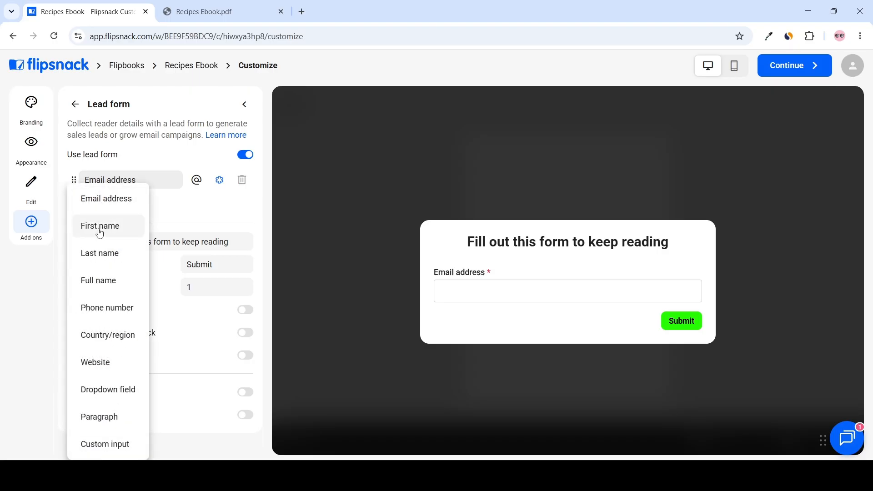
pyautogui.click(165, 218)
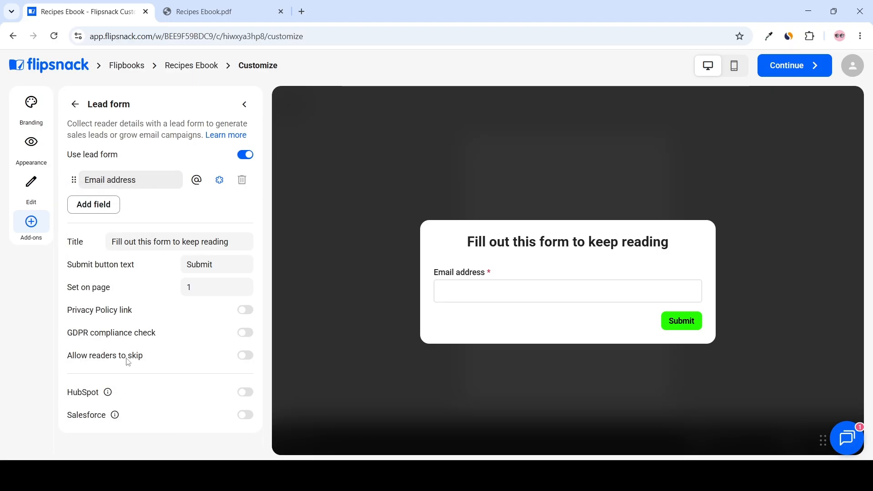
pyautogui.click(245, 333)
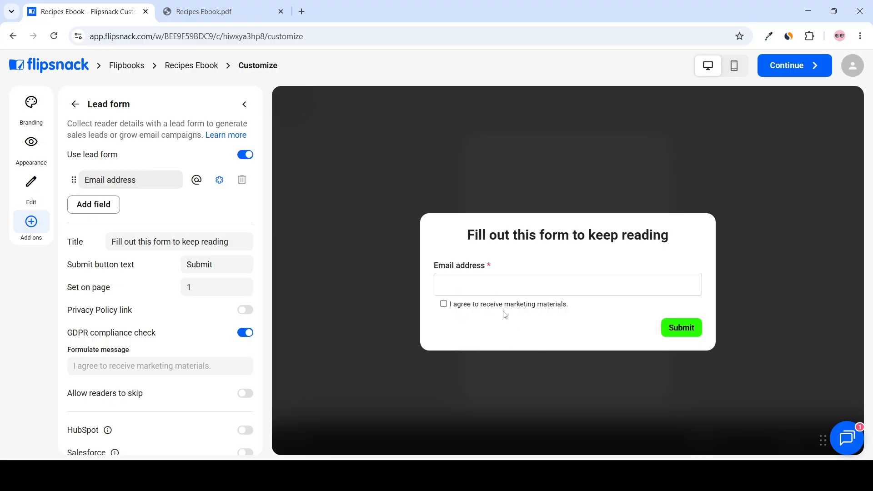
# Step: Retitle the lead form "Get the Full Cookbook" and set it to appear on page 10
pyautogui.moveTo(230, 241); pyautogui.dragTo(99, 241)
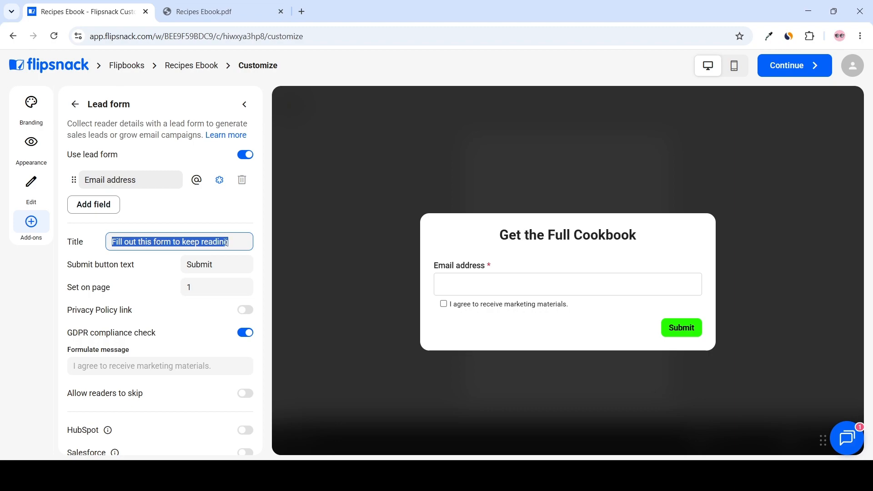
pyautogui.write('Get the Full Cookbook')
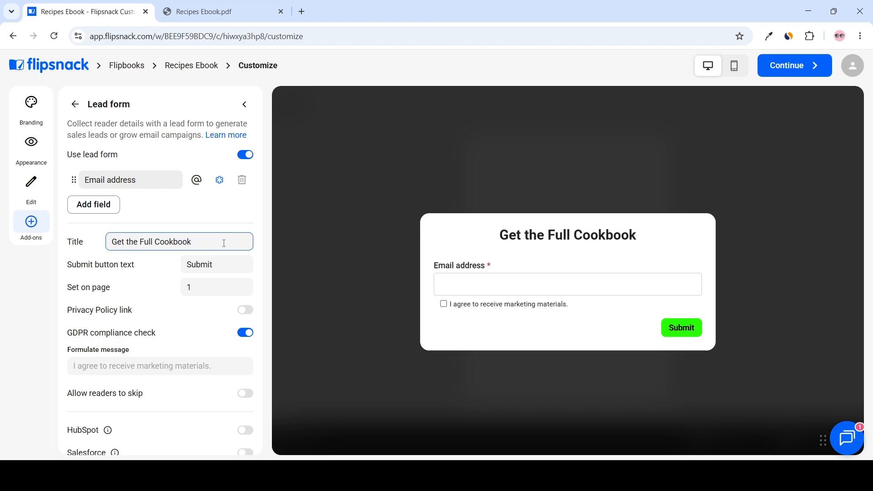
pyautogui.click(226, 289)
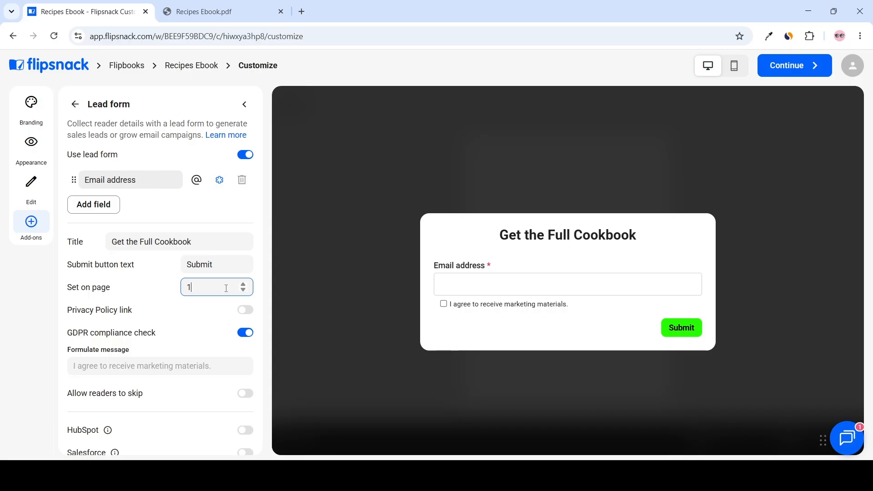
pyautogui.click(197, 305)
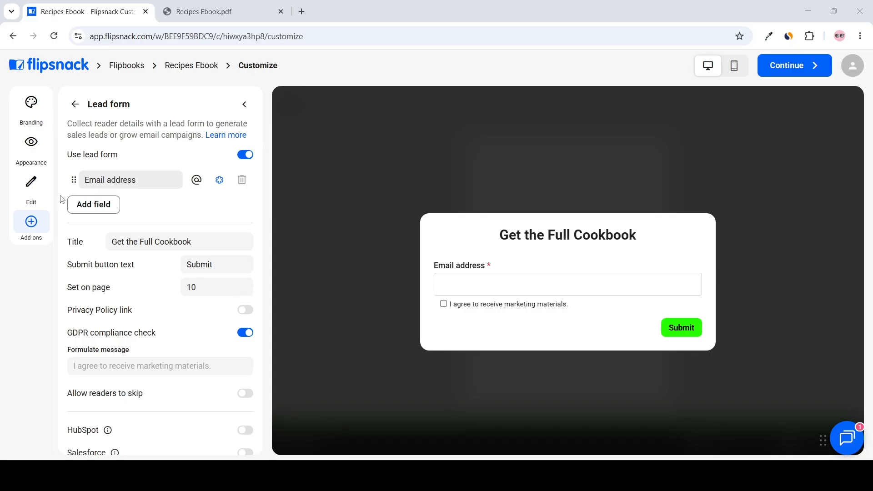
# Step: Open the flipbook editor from the Edit section
pyautogui.click(33, 183)
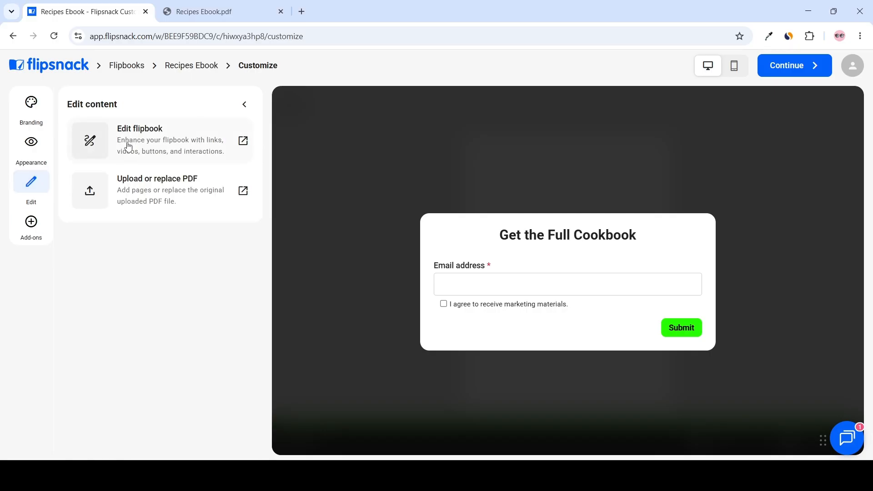
pyautogui.click(168, 146)
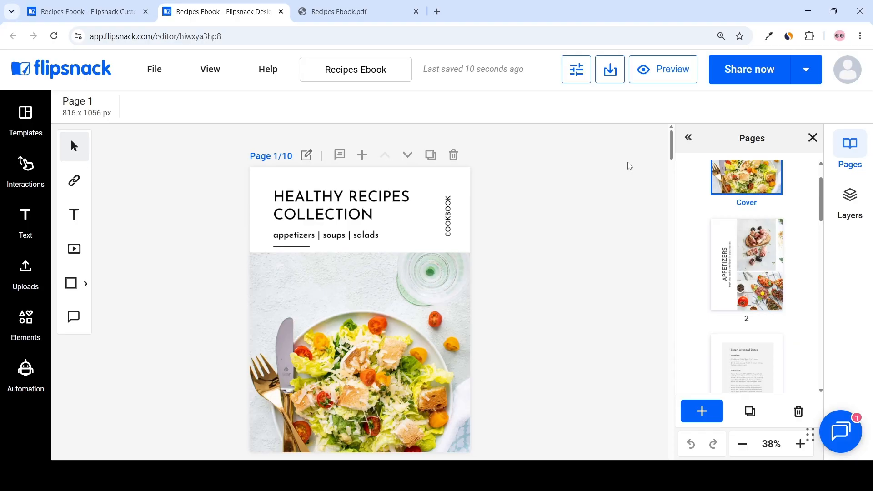
# Step: Browse the editor's available interactions, elements and automation options
pyautogui.click(25, 169)
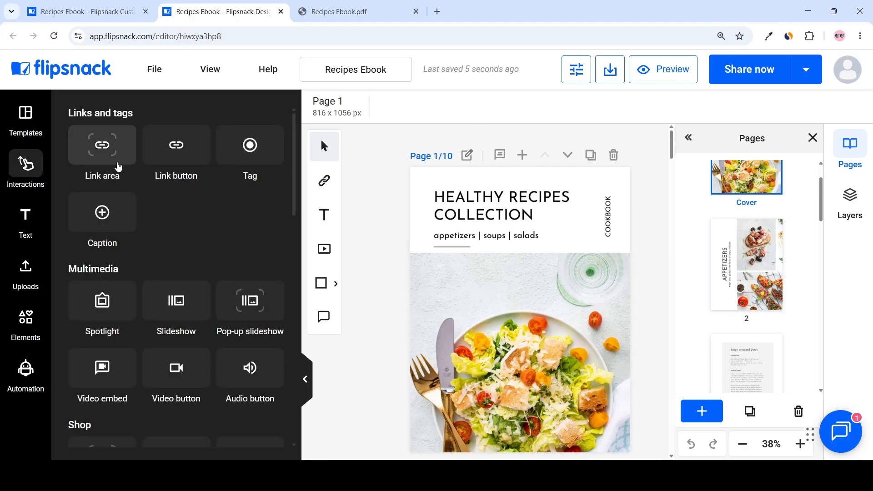
pyautogui.scroll(-3, 171, 244)
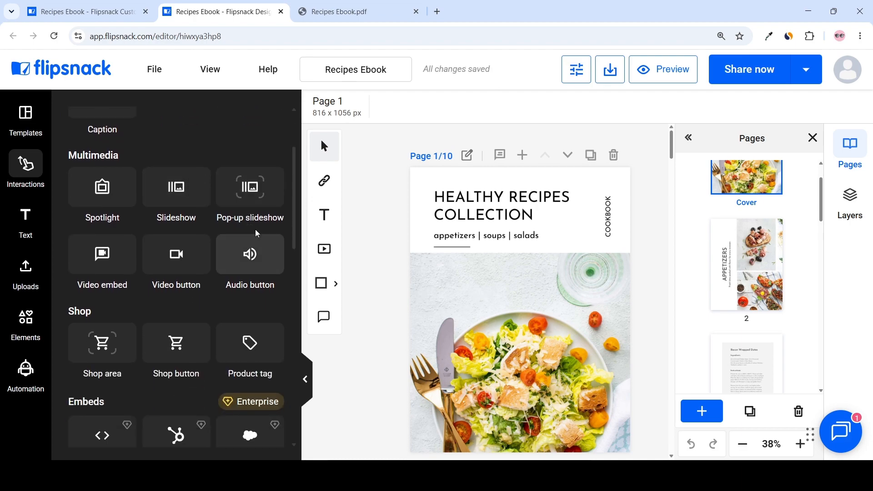
pyautogui.scroll(-4, 101, 255)
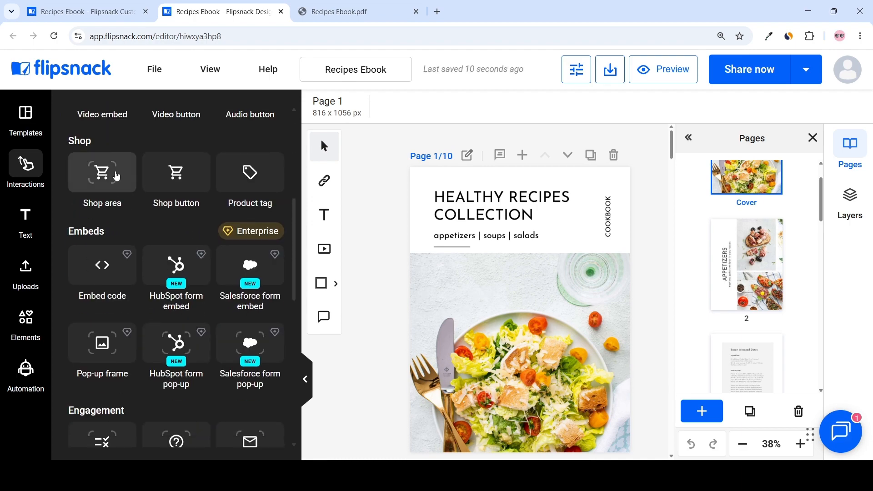
pyautogui.scroll(-4, 107, 247)
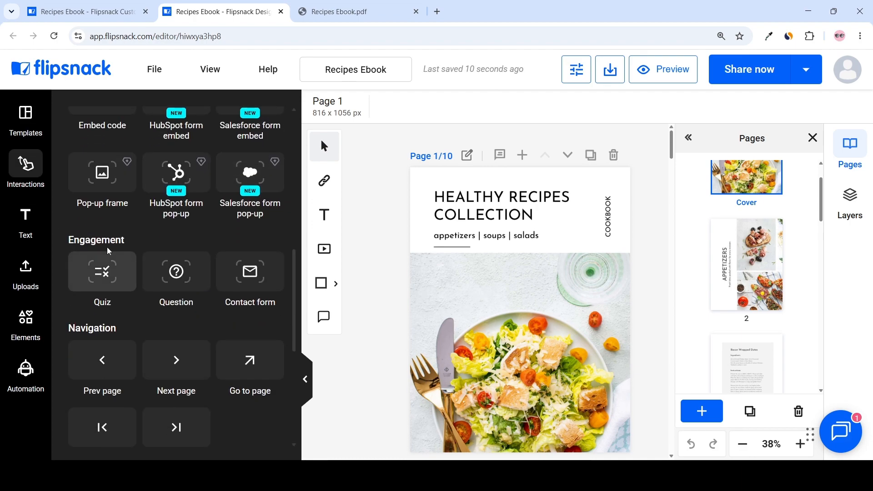
pyautogui.scroll(-6, 107, 247)
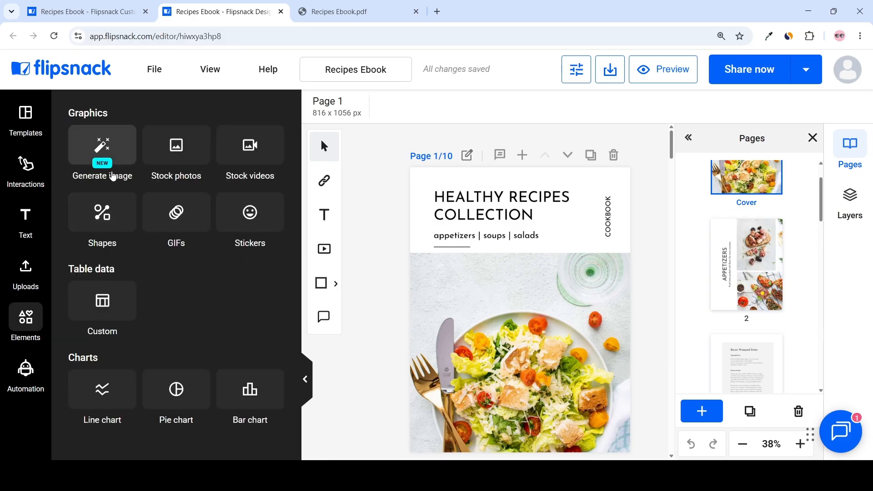
pyautogui.click(16, 374)
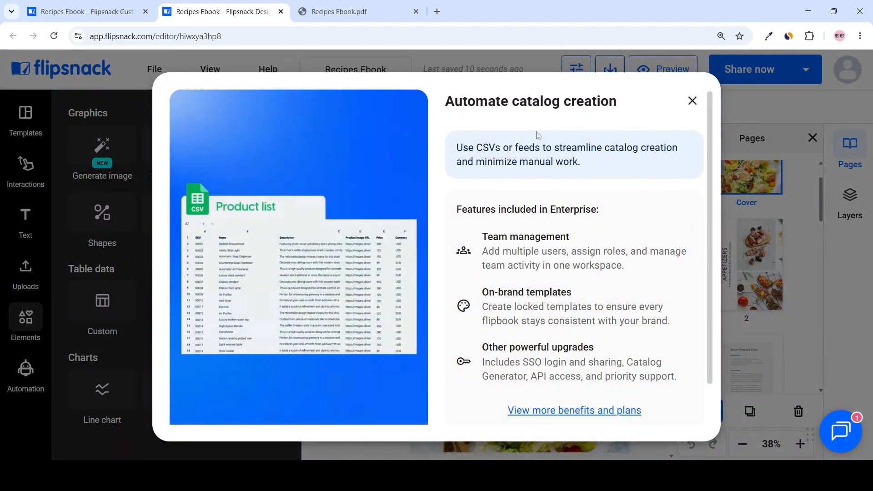
pyautogui.click(693, 101)
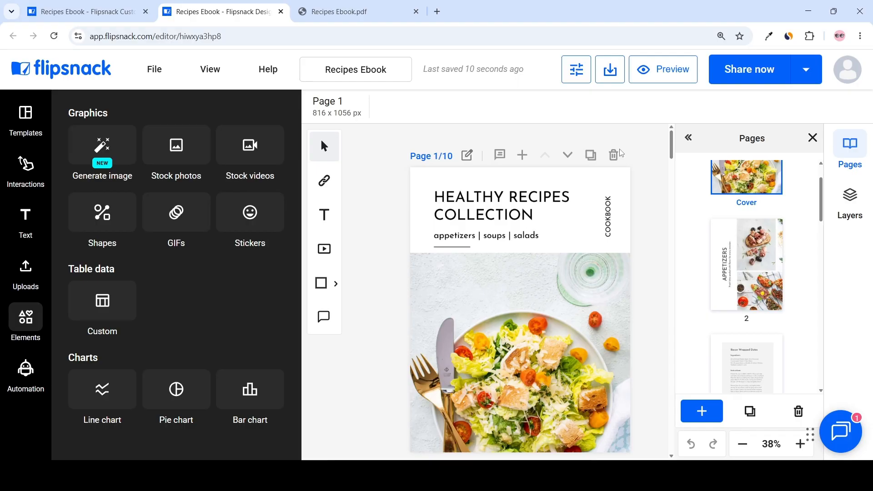
pyautogui.scroll(-1, 642, 159)
pyautogui.scroll(1, 644, 163)
# Step: Convert the cover page into an editable page
pyautogui.click(467, 157)
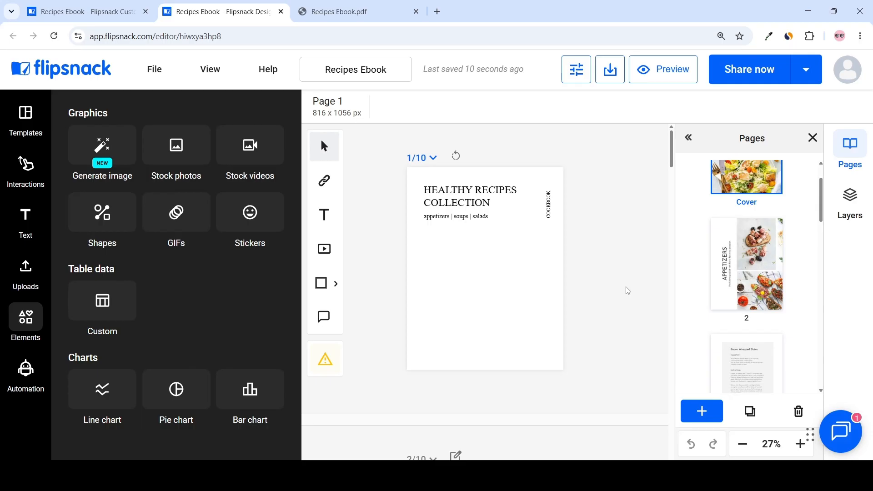
pyautogui.moveTo(491, 197); pyautogui.dragTo(456, 188)
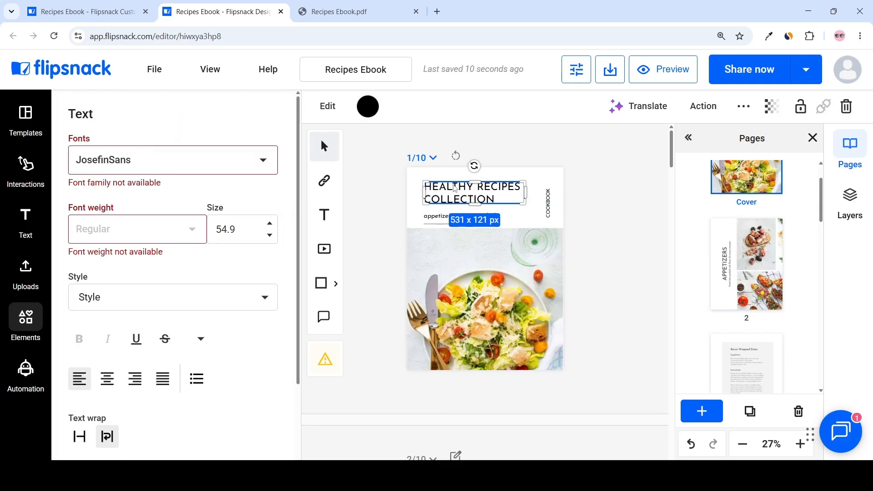
pyautogui.click(571, 196)
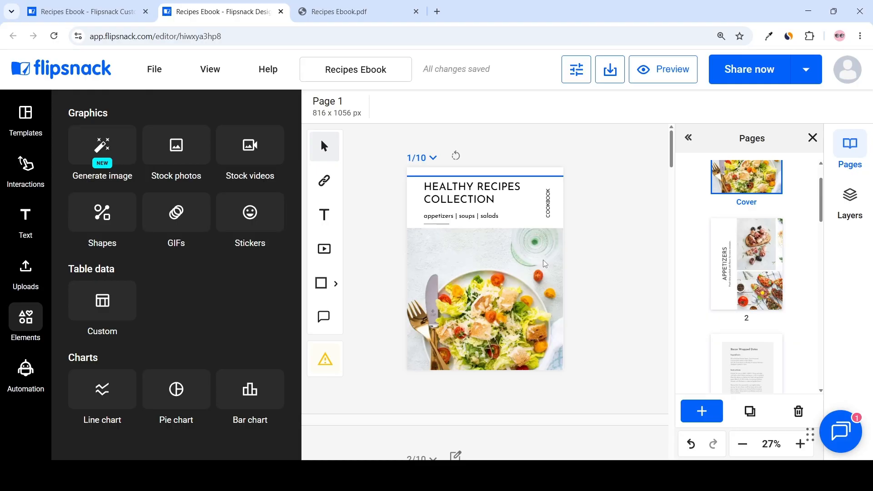
# Step: Add a Go to page button to the cover's lower-left corner
pyautogui.click(26, 168)
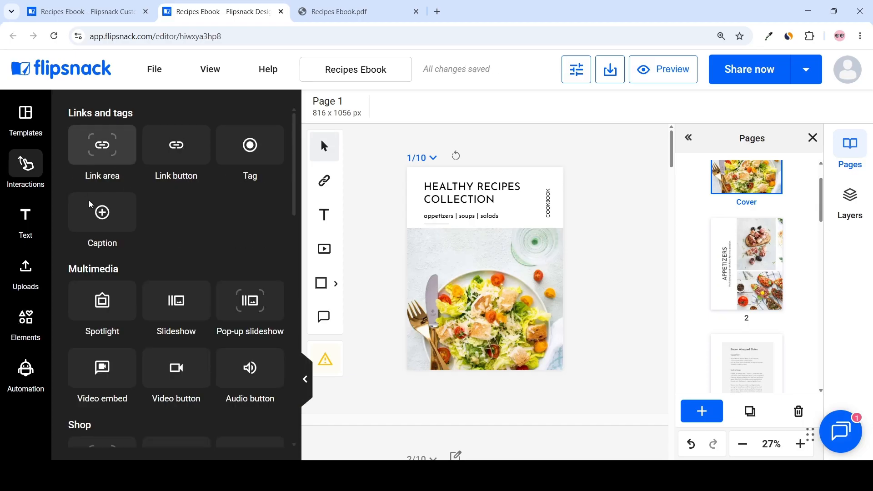
pyautogui.scroll(-15, 111, 165)
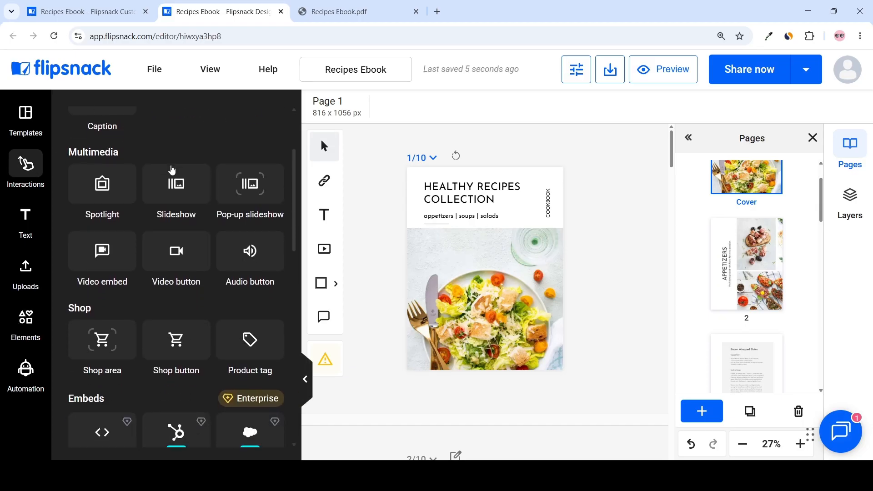
pyautogui.scroll(-2, 209, 173)
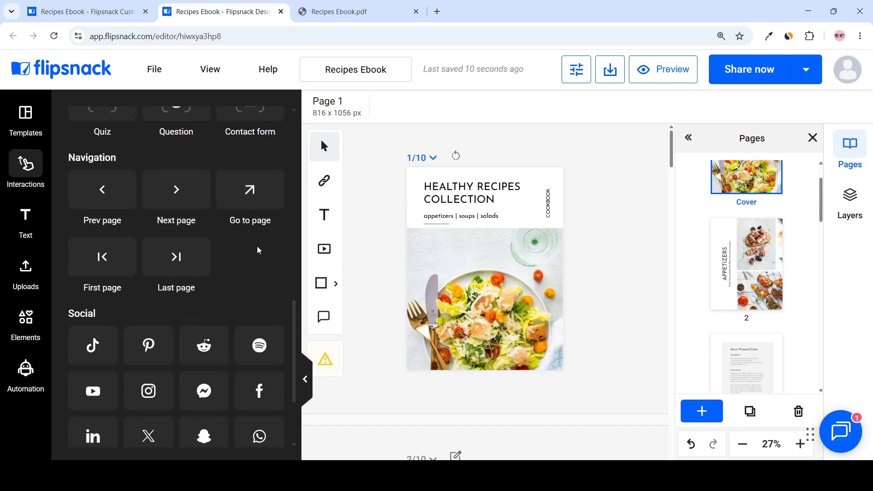
pyautogui.scroll(2, 253, 248)
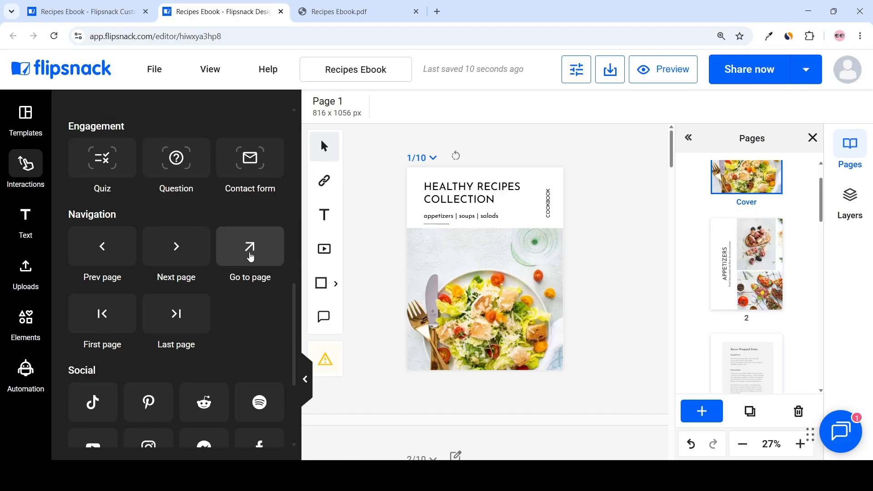
pyautogui.moveTo(250, 255); pyautogui.dragTo(436, 344)
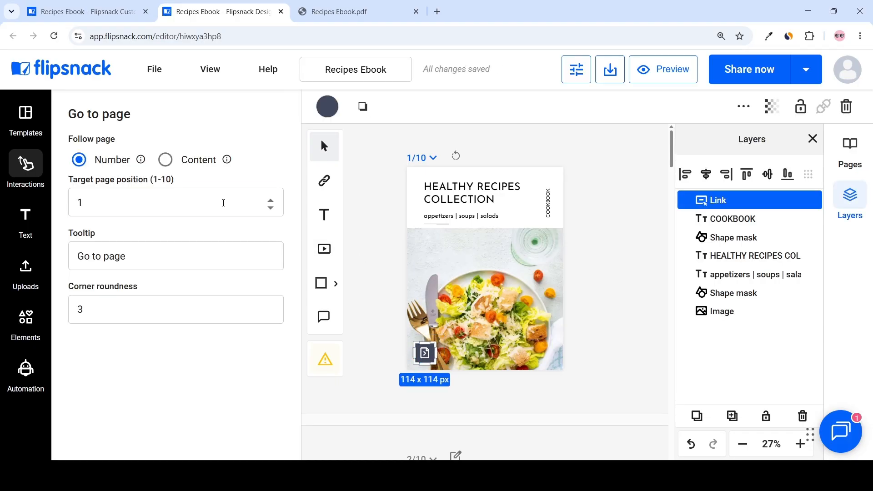
# Step: Set the button's target page to 10 and its tooltip to "📖 Get the Full Cookbook"
pyautogui.doubleClick(80, 203)
pyautogui.write('1')
pyautogui.click(185, 226)
pyautogui.tripleClick(123, 257)
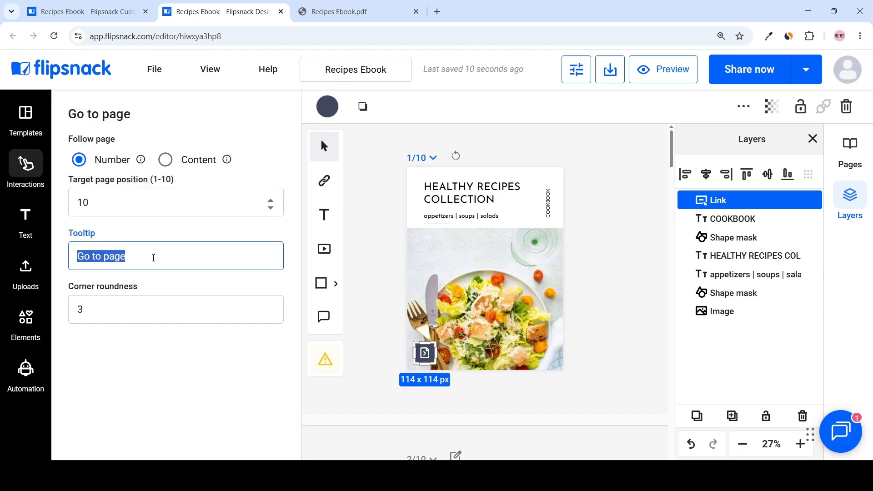
pyautogui.write('📖 Get the Full Cookbook')
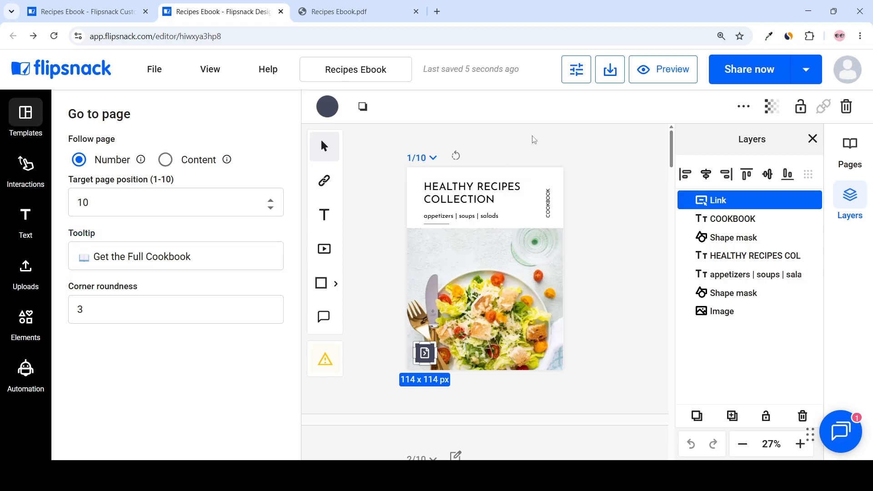
# Step: Preview the flipbook and check the cover button's tooltip
pyautogui.click(667, 77)
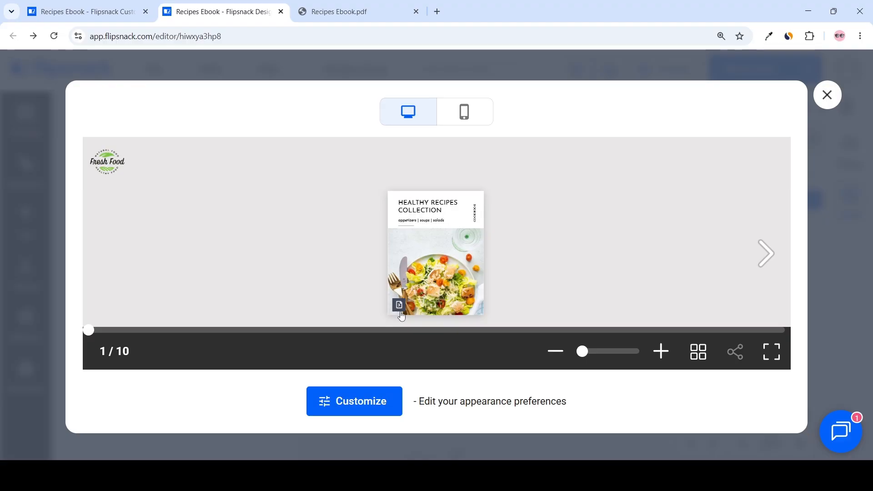
pyautogui.moveTo(401, 313)
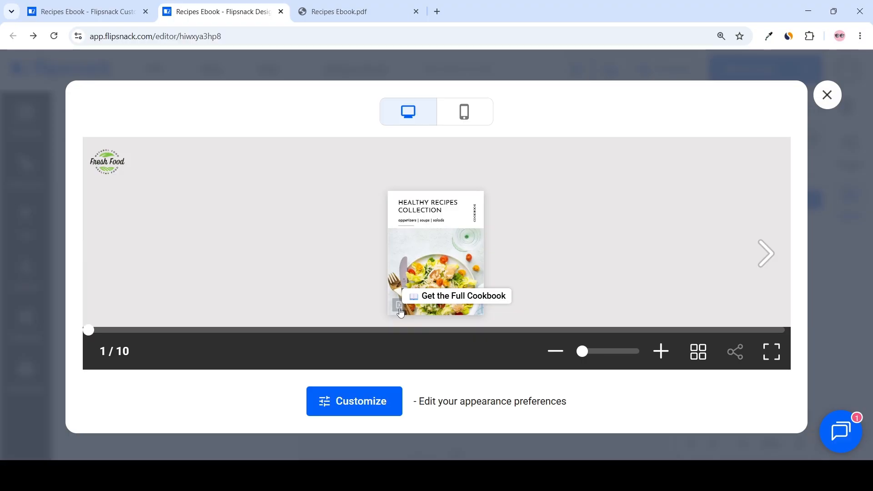
pyautogui.press('Escape')
# Step: Convert page 2 into an editable page
pyautogui.scroll(-6, 665, 197)
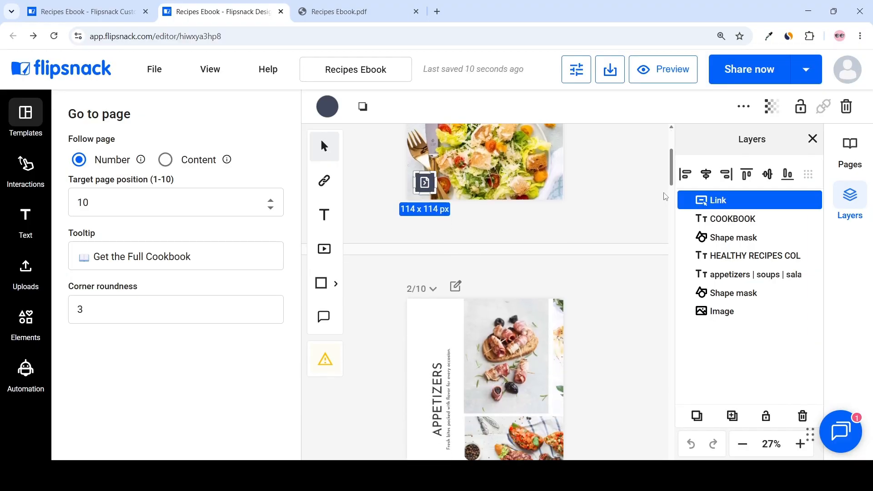
pyautogui.scroll(-3, 544, 288)
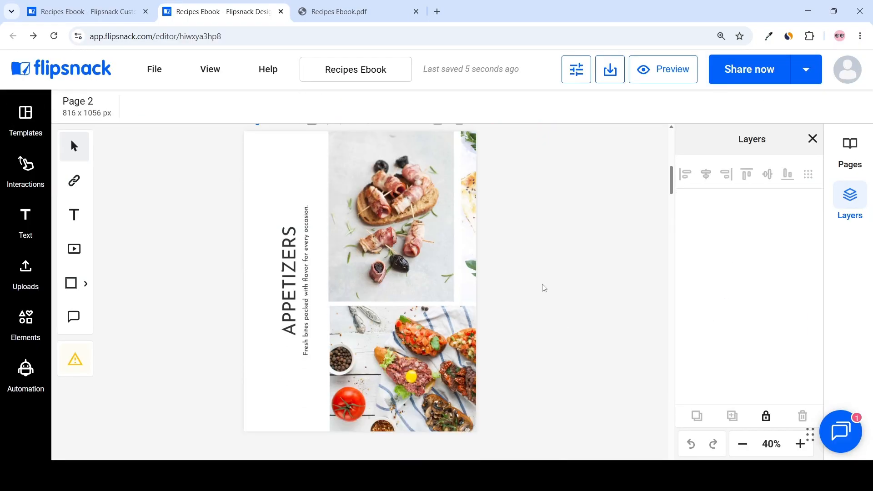
pyautogui.scroll(1, 546, 290)
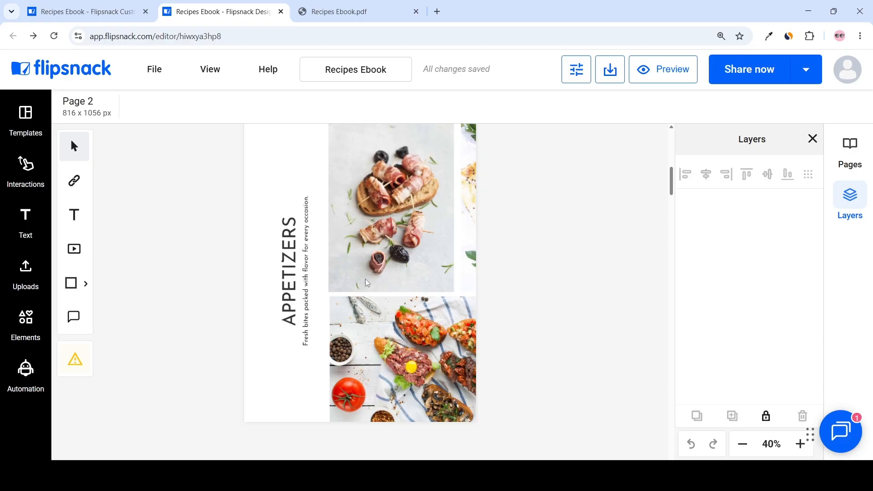
pyautogui.scroll(2, 319, 250)
pyautogui.click(311, 167)
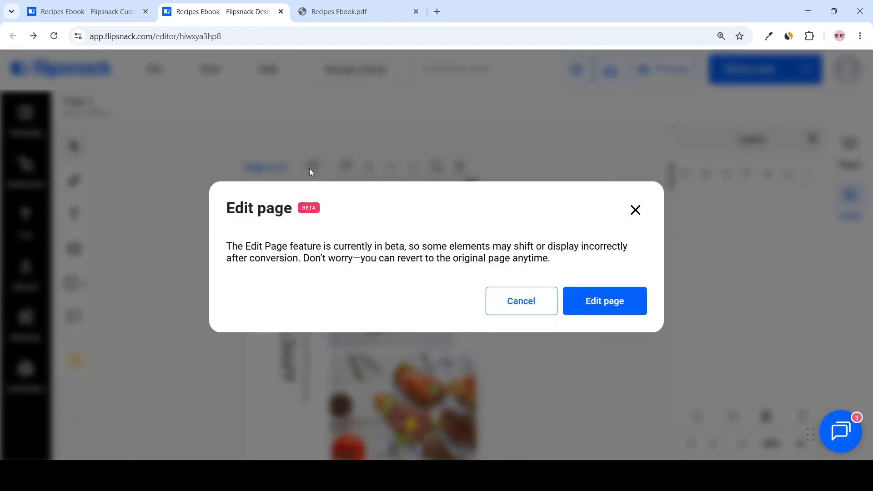
pyautogui.click(618, 301)
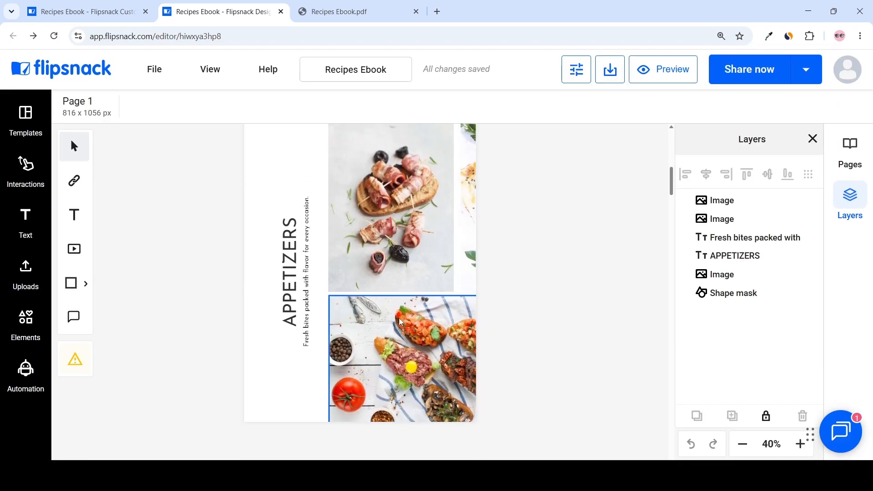
pyautogui.click(430, 356)
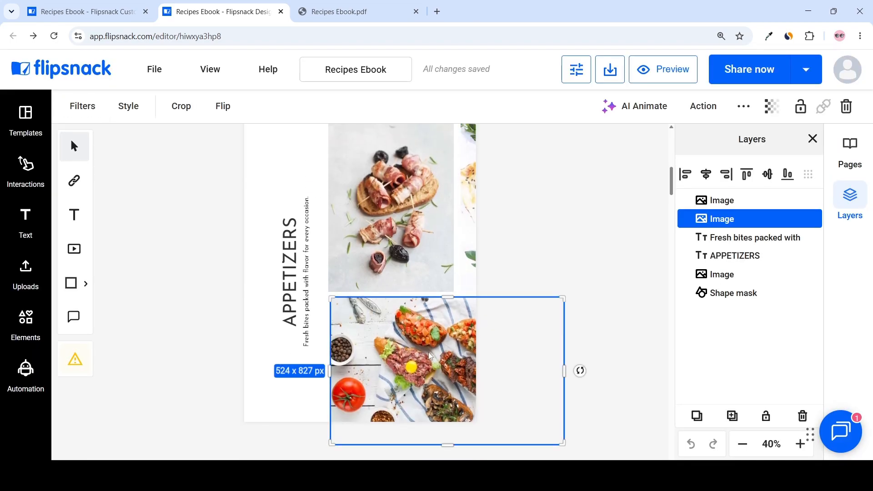
# Step: Animate the lower appetizer image on page 2 as a Living photo with AI Animate
pyautogui.click(406, 271)
pyautogui.click(391, 361)
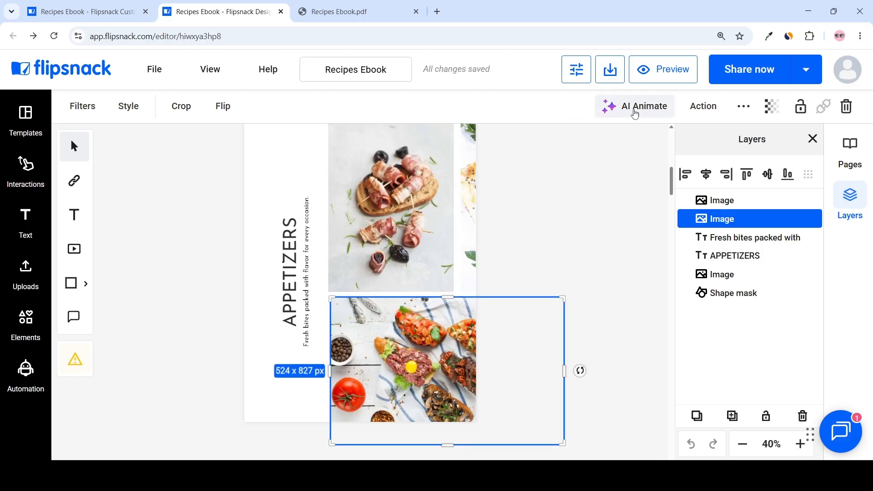
pyautogui.click(636, 108)
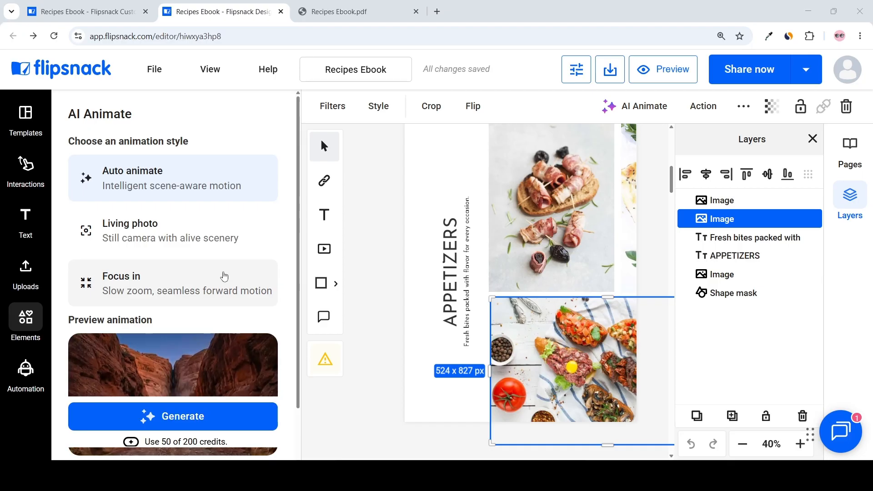
pyautogui.click(172, 231)
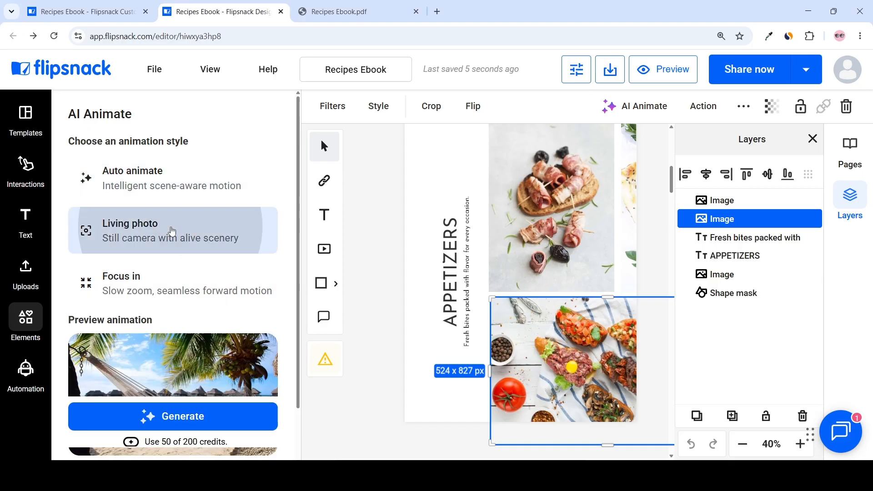
pyautogui.scroll(-1, 156, 272)
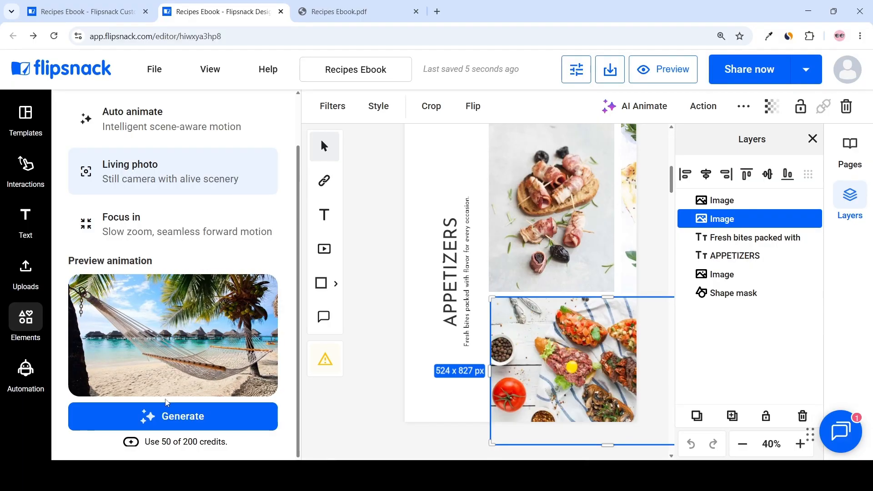
pyautogui.click(172, 417)
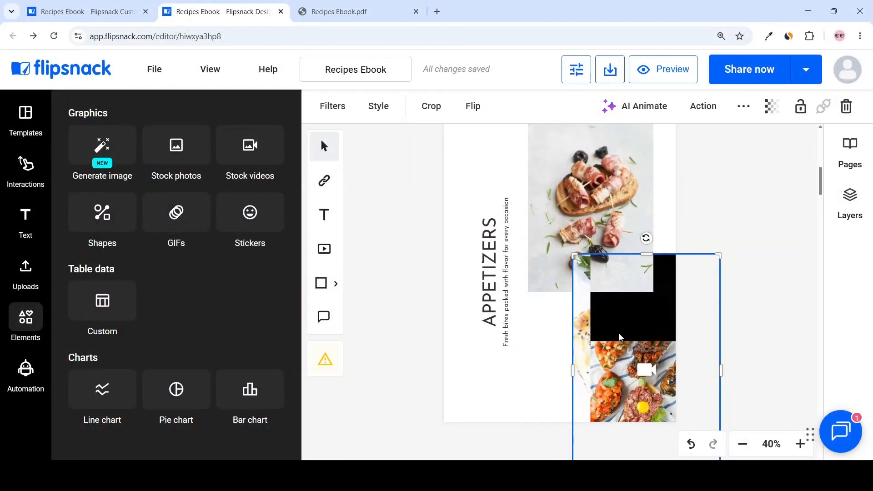
# Step: Preview the flipbook and zoom in on the animated appetizer image
pyautogui.click(654, 69)
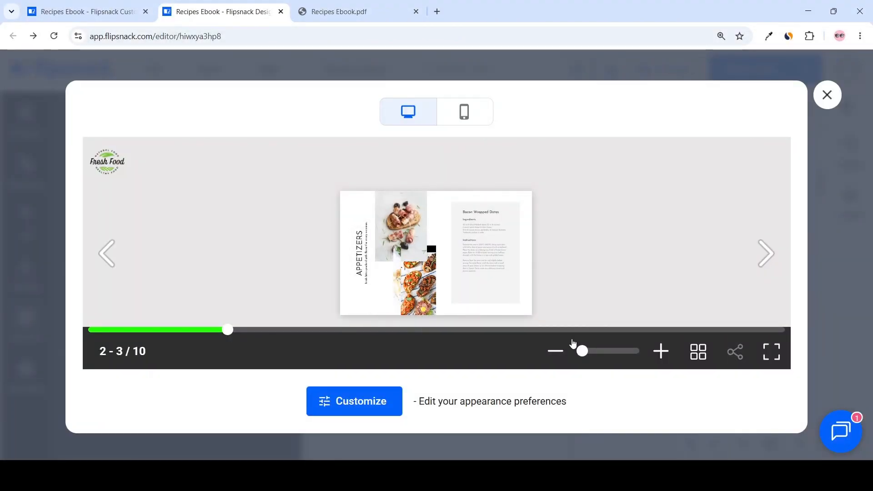
pyautogui.moveTo(582, 351); pyautogui.dragTo(624, 352)
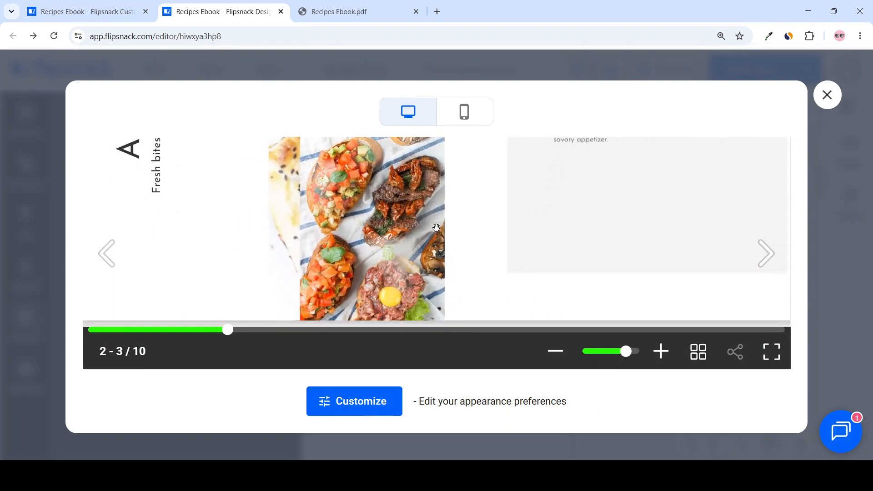
pyautogui.moveTo(624, 352); pyautogui.dragTo(608, 353)
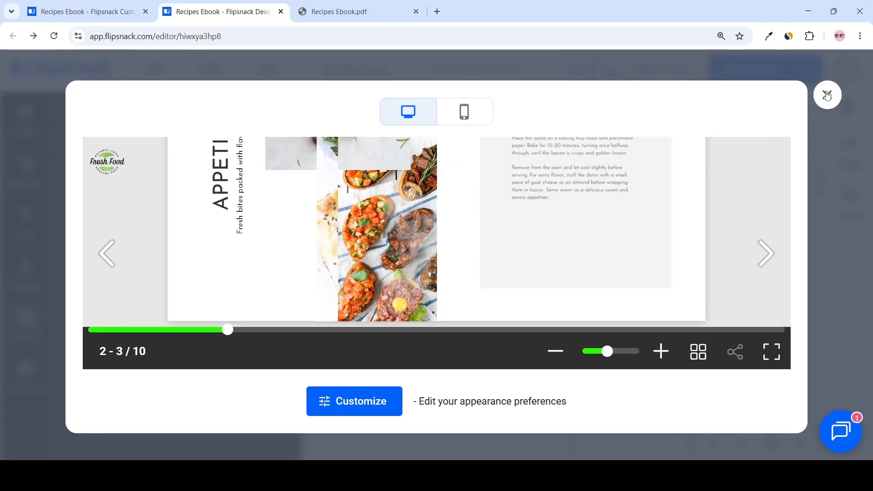
pyautogui.click(827, 96)
# Step: Add a video embed below the Bacon Wrapped Dates recipe and paste a YouTube URL as its source
pyautogui.scroll(-6, 741, 191)
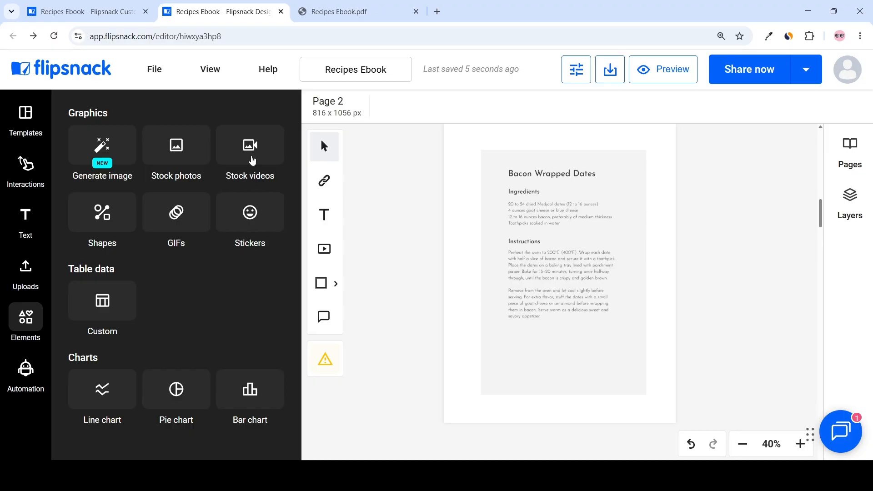
pyautogui.click(25, 164)
pyautogui.scroll(-1, 161, 184)
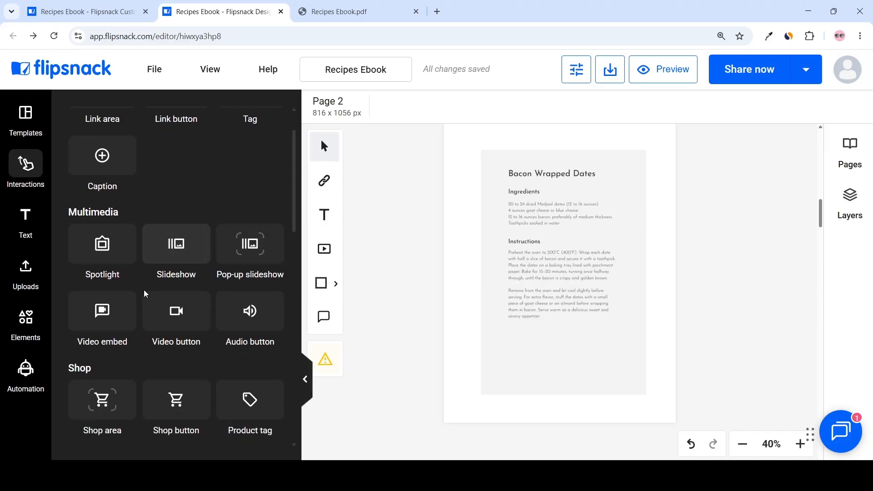
pyautogui.moveTo(105, 311)
pyautogui.moveTo(105, 310); pyautogui.dragTo(585, 353)
pyautogui.moveTo(674, 280); pyautogui.dragTo(600, 355)
pyautogui.moveTo(622, 326); pyautogui.dragTo(585, 343)
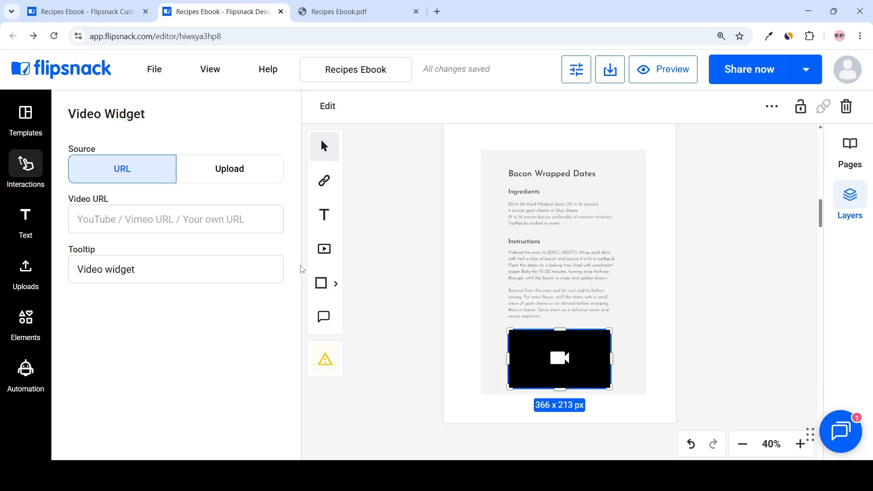
pyautogui.click(212, 223)
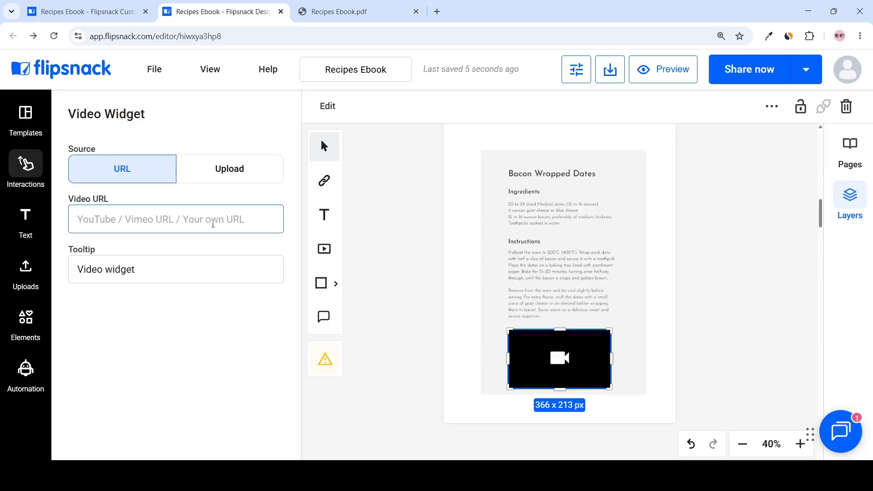
pyautogui.write('https://www.youtube.com/watch?v=j-gmio2wj3M')
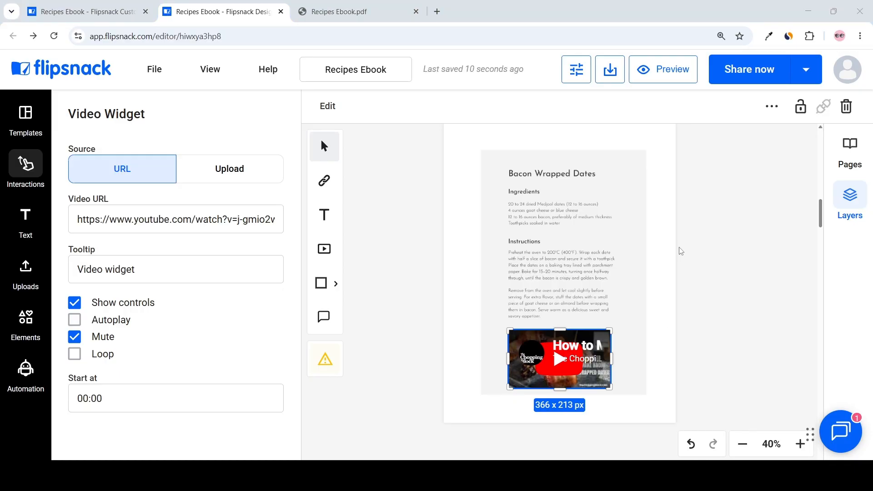
# Step: Add a slideshow at the top of the bruschetta variations page, about 686 x 401 px
pyautogui.scroll(-6, 664, 322)
pyautogui.click(722, 259)
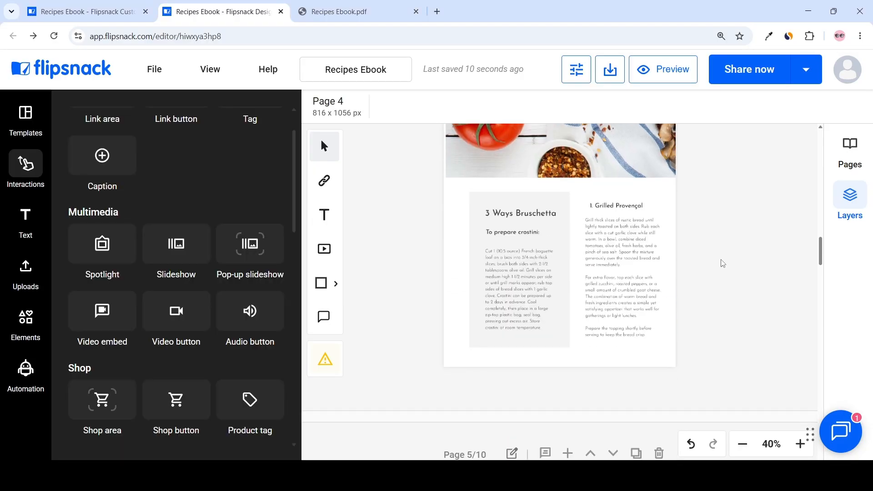
pyautogui.scroll(-8, 720, 268)
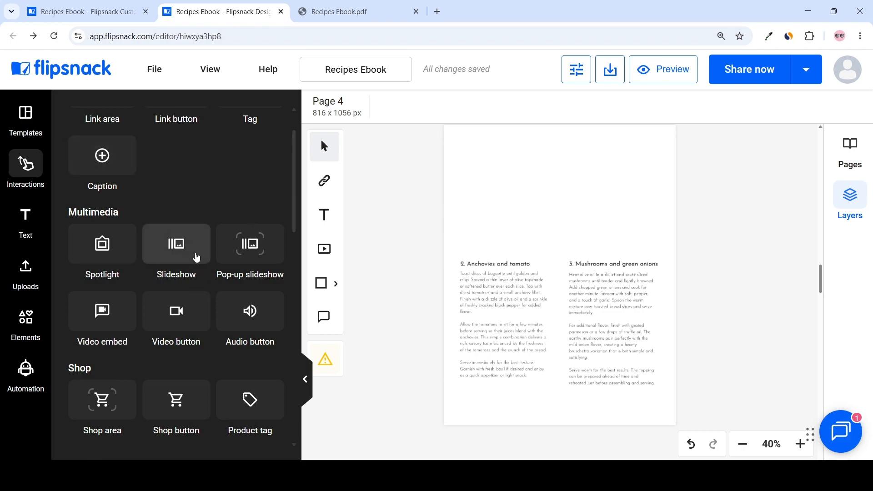
pyautogui.moveTo(175, 249); pyautogui.dragTo(489, 145)
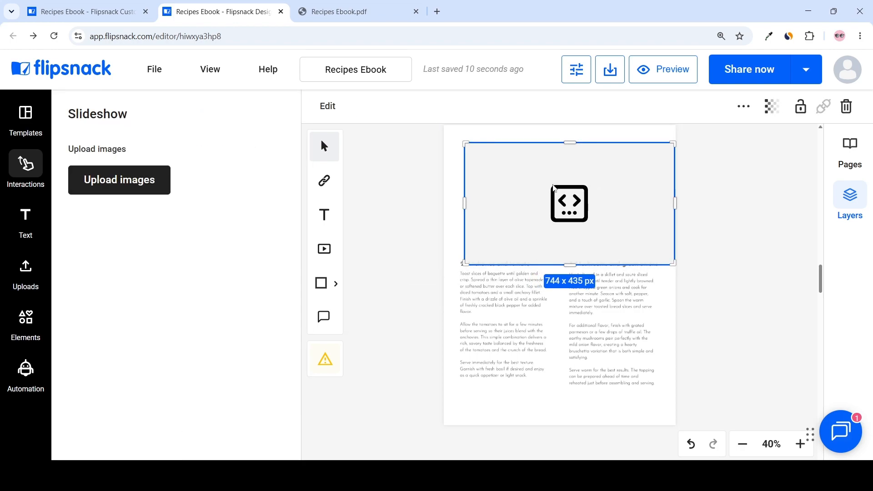
pyautogui.moveTo(674, 262); pyautogui.dragTo(637, 248)
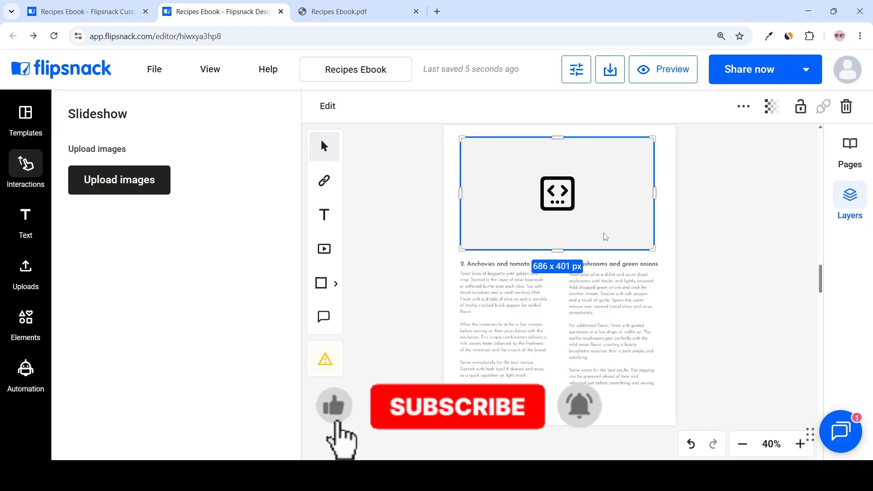
# Step: Fill the slideshow with the three uploaded food images from My uploads
pyautogui.click(132, 185)
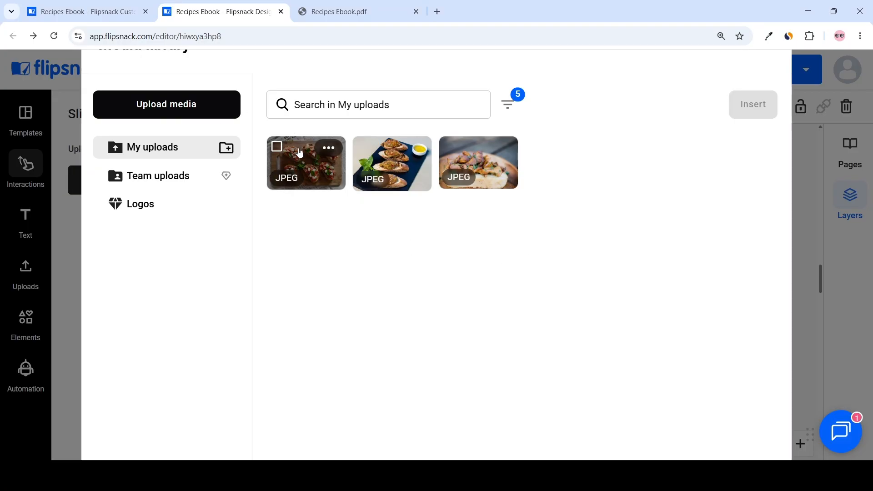
pyautogui.click(299, 155)
pyautogui.click(394, 159)
pyautogui.click(468, 157)
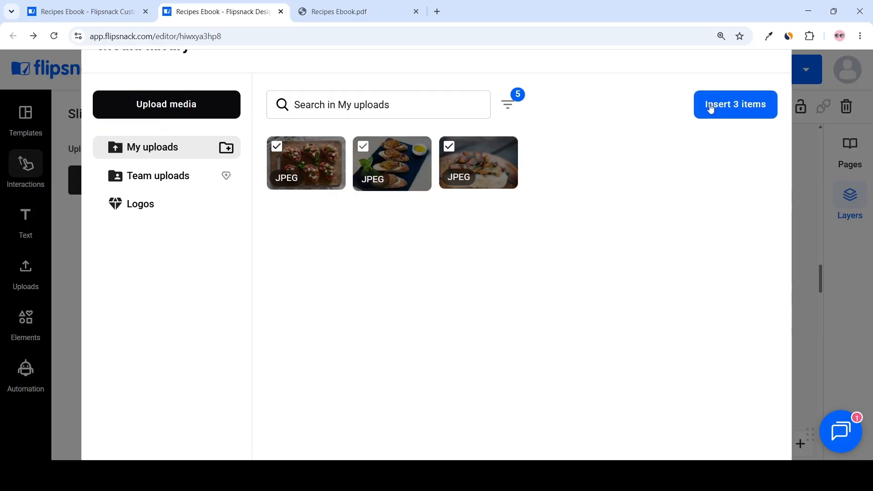
pyautogui.click(736, 105)
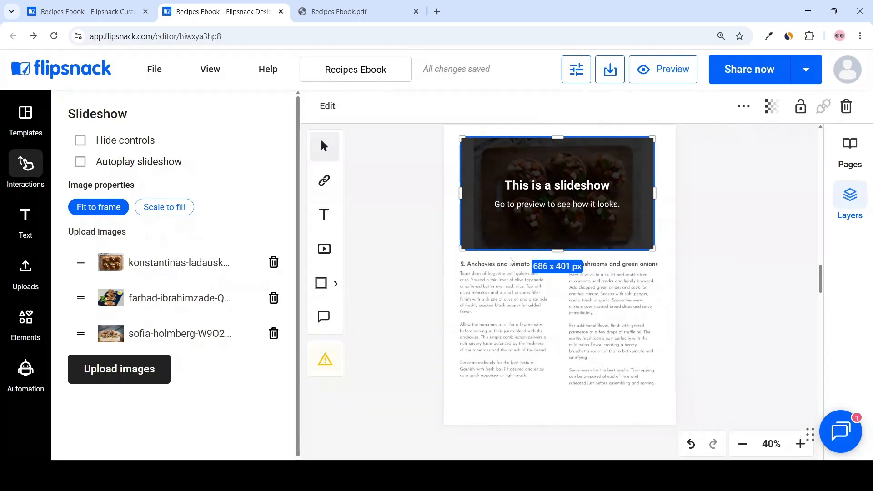
# Step: Preview the flipbook and cycle forward and back through the slideshow images
pyautogui.click(649, 78)
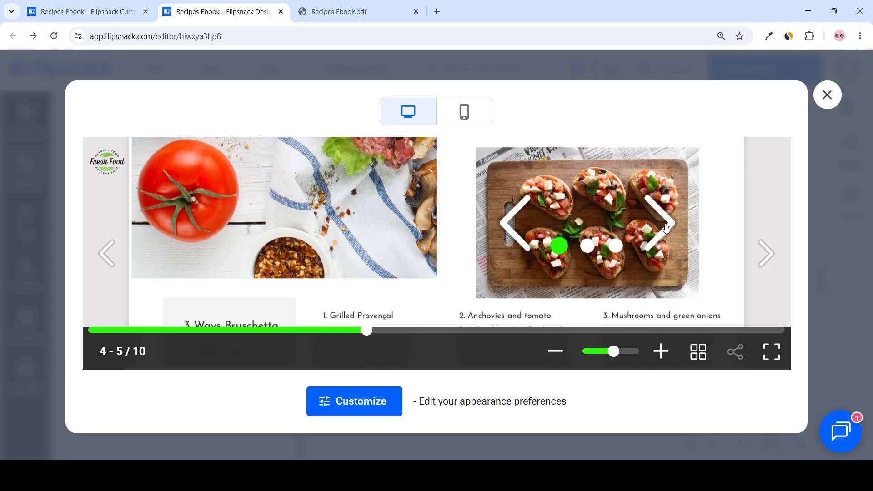
pyautogui.click(665, 227)
pyautogui.click(665, 228)
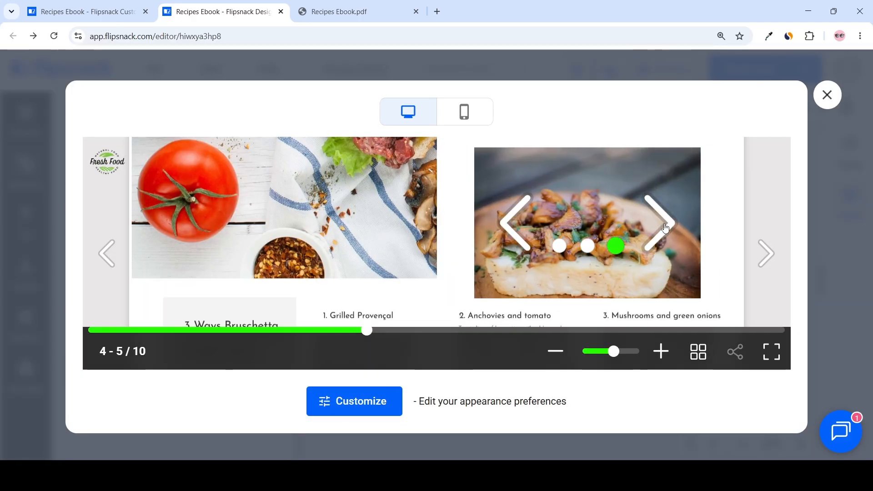
pyautogui.click(515, 230)
pyautogui.click(515, 230)
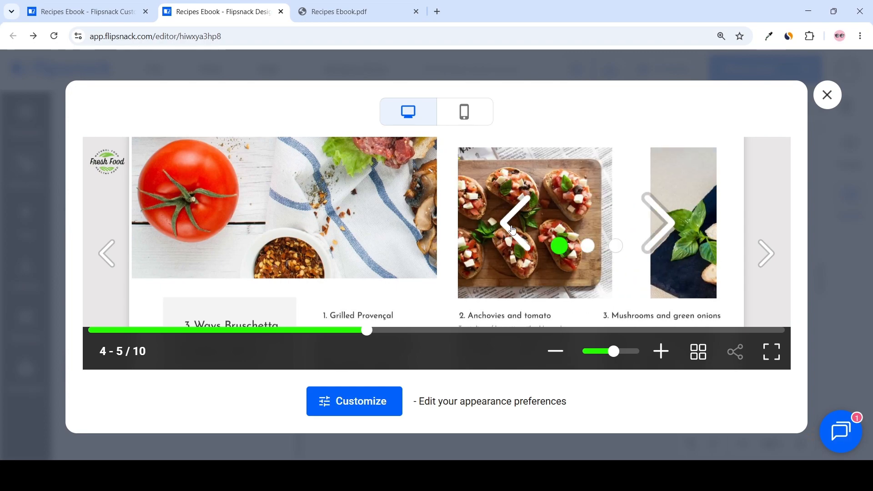
pyautogui.click(827, 96)
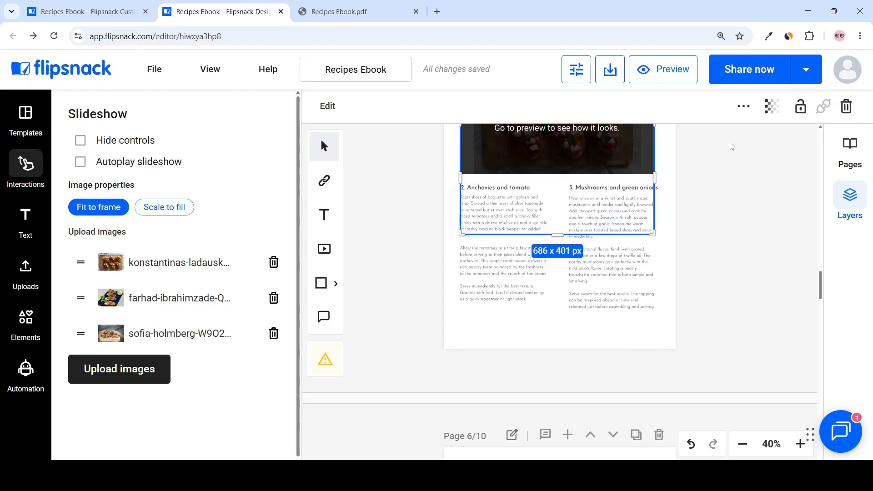
# Step: Convert page 6, the Soups page, into an editable page
pyautogui.scroll(-10, 734, 146)
pyautogui.scroll(1, 735, 162)
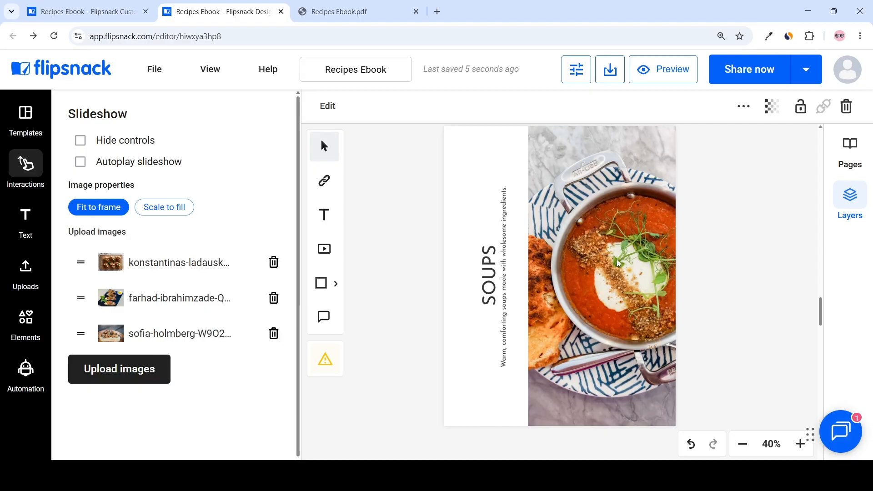
pyautogui.scroll(1, 599, 219)
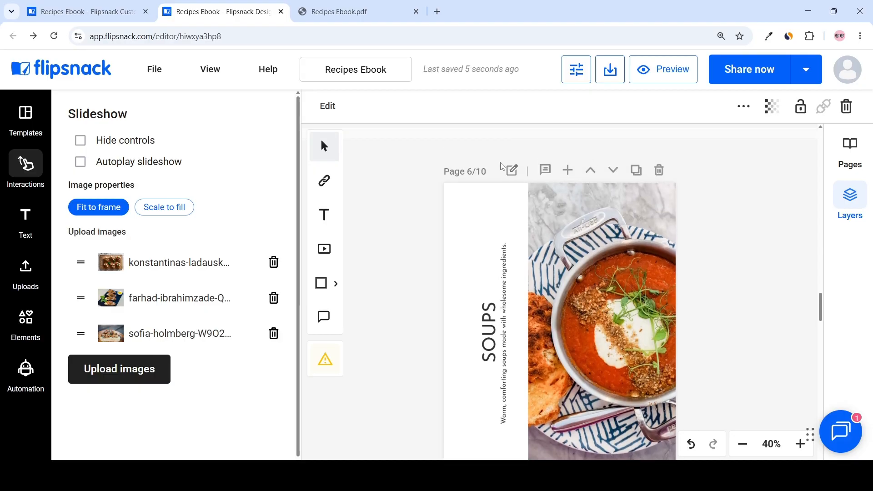
pyautogui.click(512, 172)
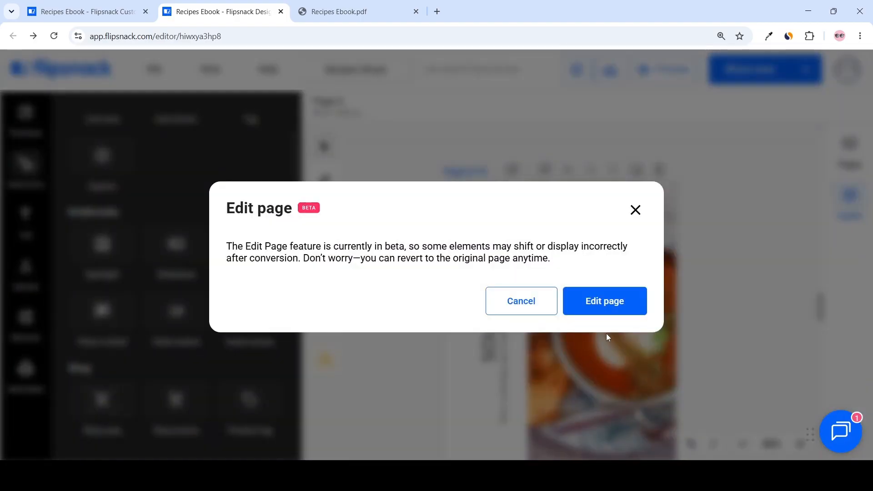
pyautogui.click(605, 302)
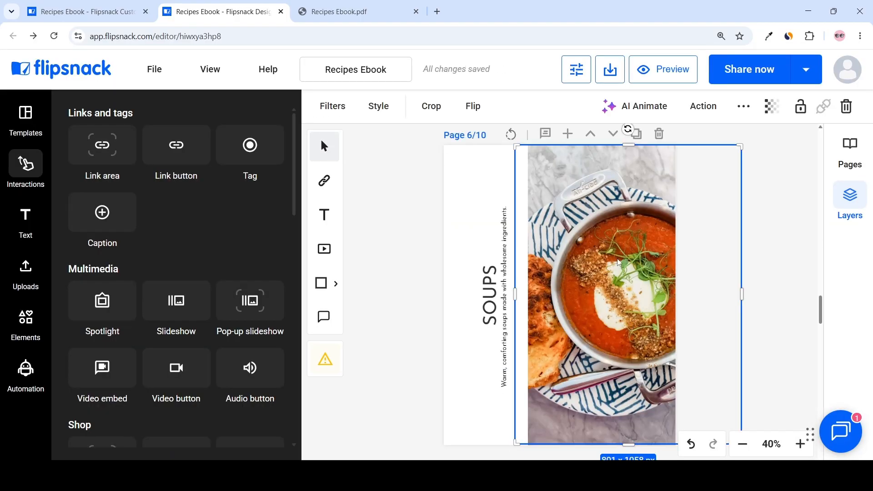
# Step: Animate the soup image on page 6 as a Living photo with AI Animate
pyautogui.click(651, 118)
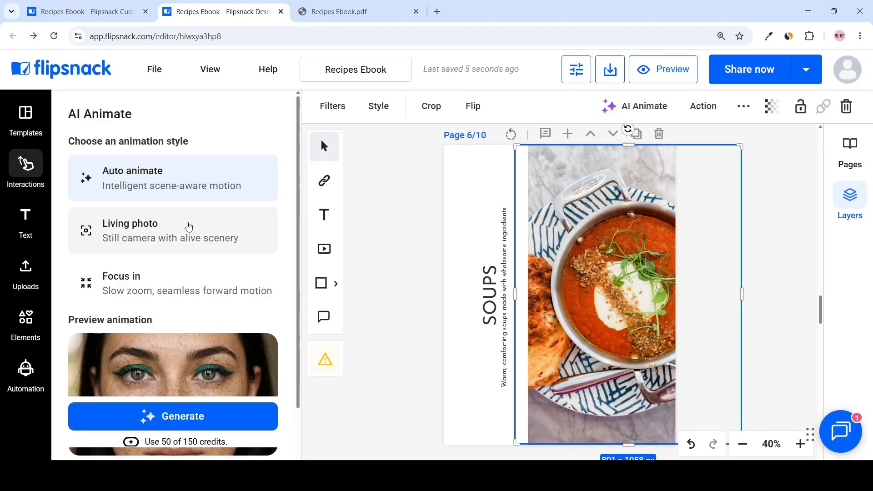
pyautogui.click(172, 243)
pyautogui.click(194, 423)
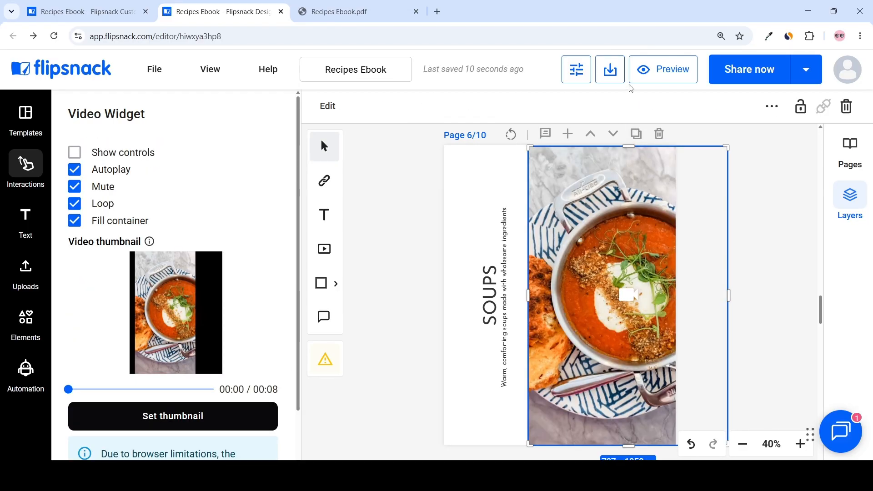
# Step: Preview the flipbook and zoom in on the animated soup page
pyautogui.click(639, 74)
pyautogui.click(610, 351)
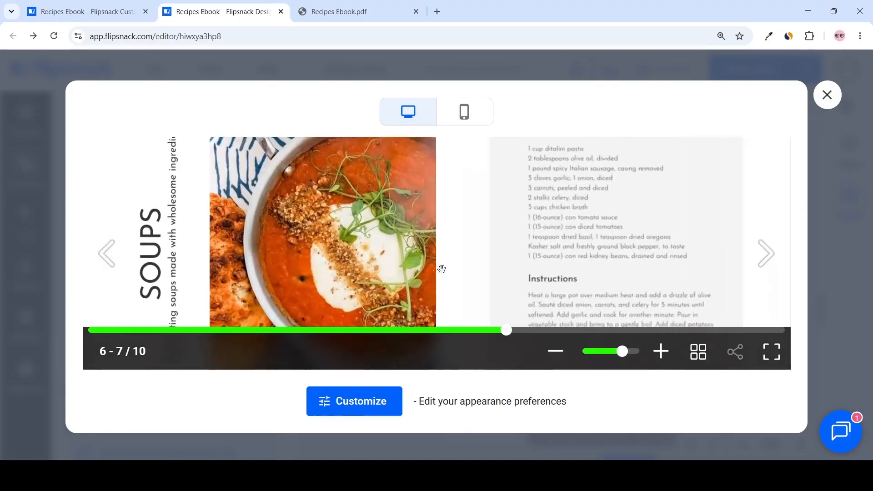
pyautogui.click(598, 351)
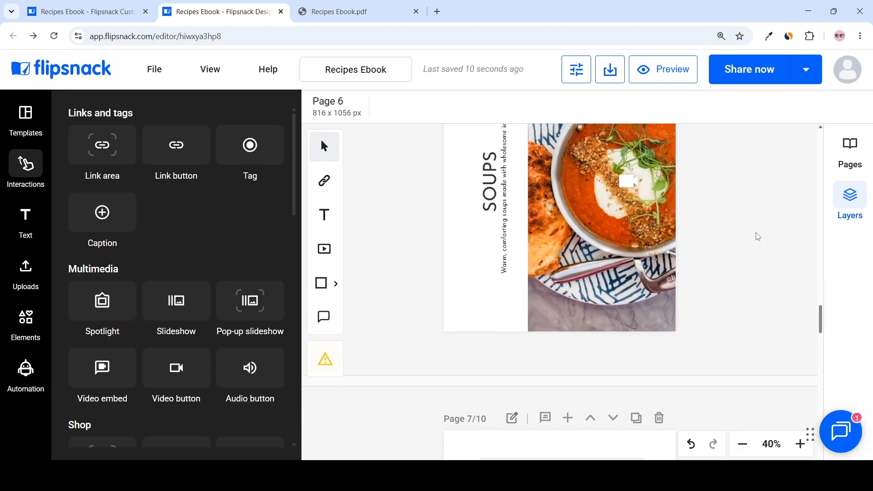
pyautogui.scroll(-9, 757, 237)
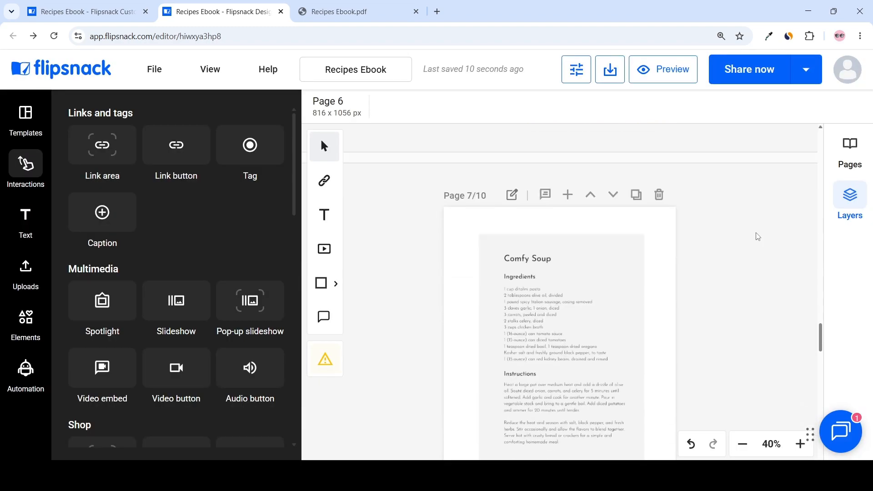
pyautogui.scroll(-5, 757, 237)
pyautogui.scroll(10, 757, 236)
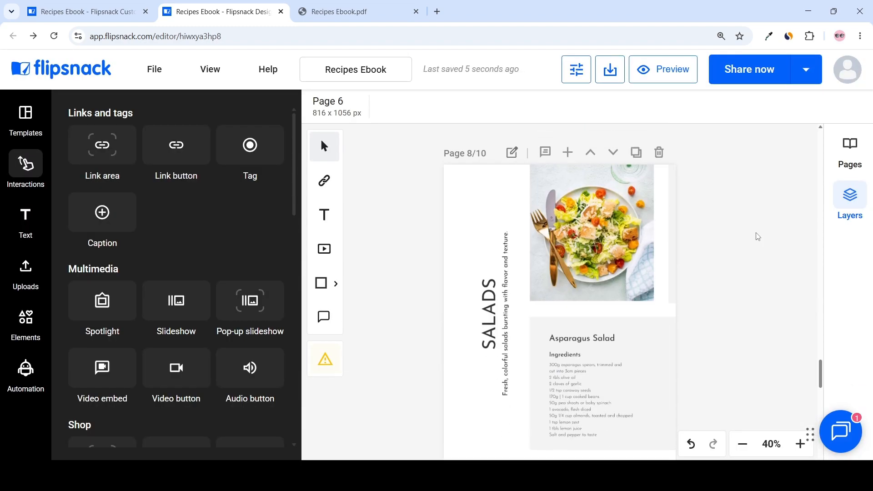
pyautogui.scroll(-8, 757, 236)
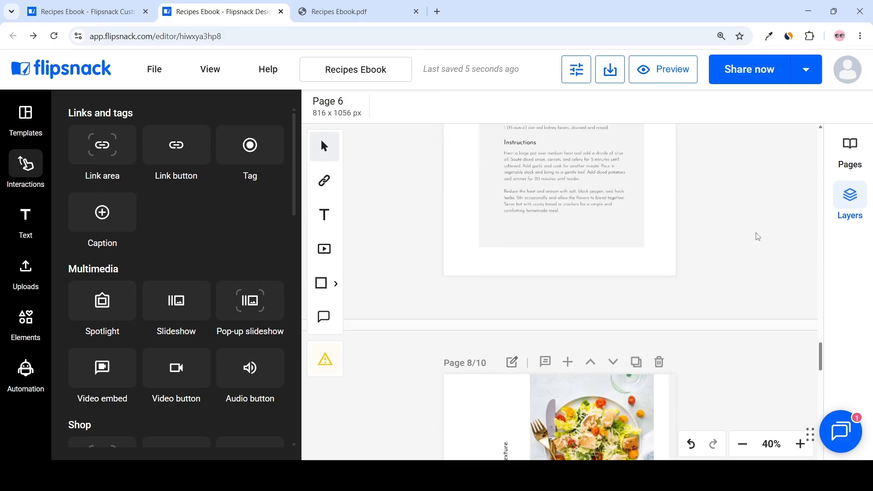
# Step: Add a body text box reading "Follow for more recipes:" below the ingredients on the Caesar Salad page
pyautogui.scroll(-8, 757, 237)
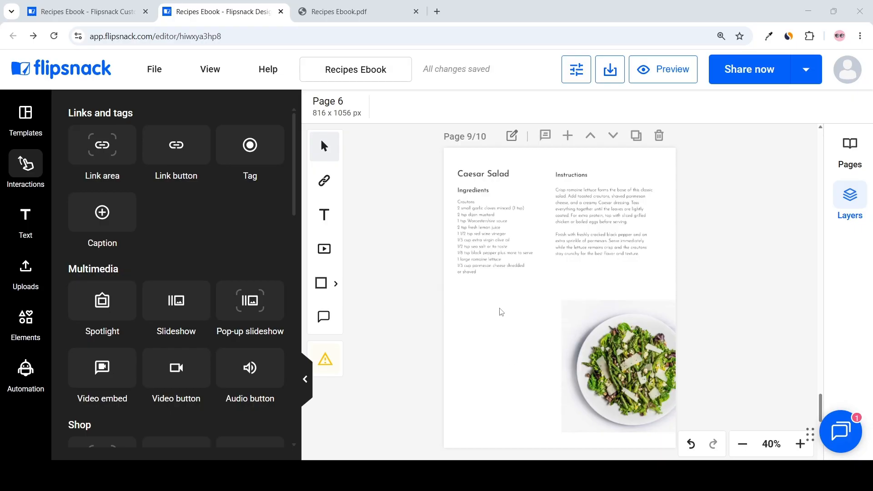
pyautogui.click(26, 218)
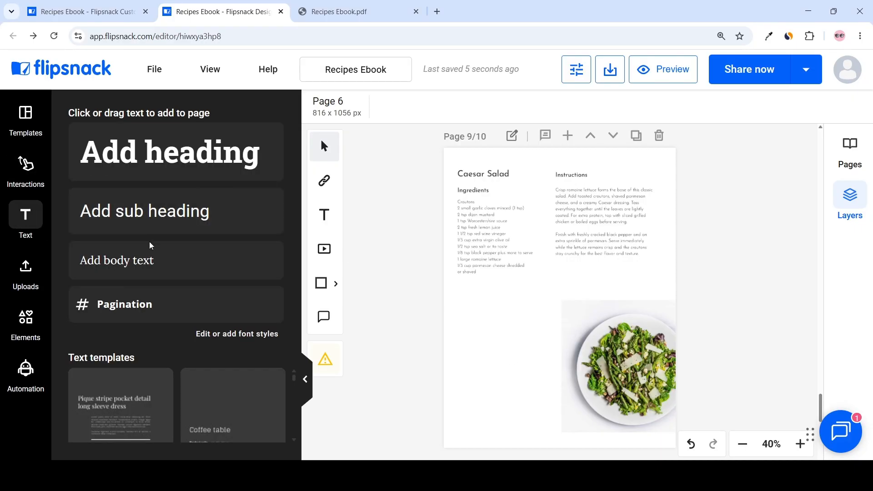
pyautogui.moveTo(136, 222); pyautogui.dragTo(525, 320)
pyautogui.write('Follow for more recipes:')
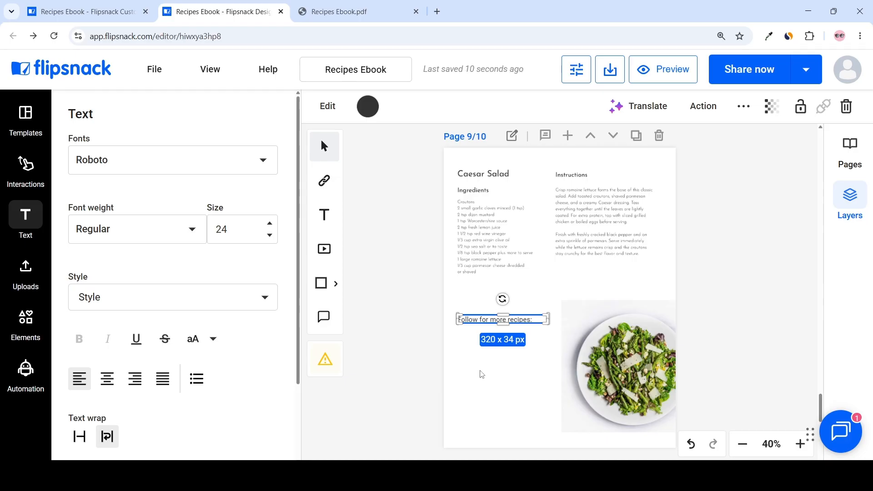
pyautogui.click(487, 384)
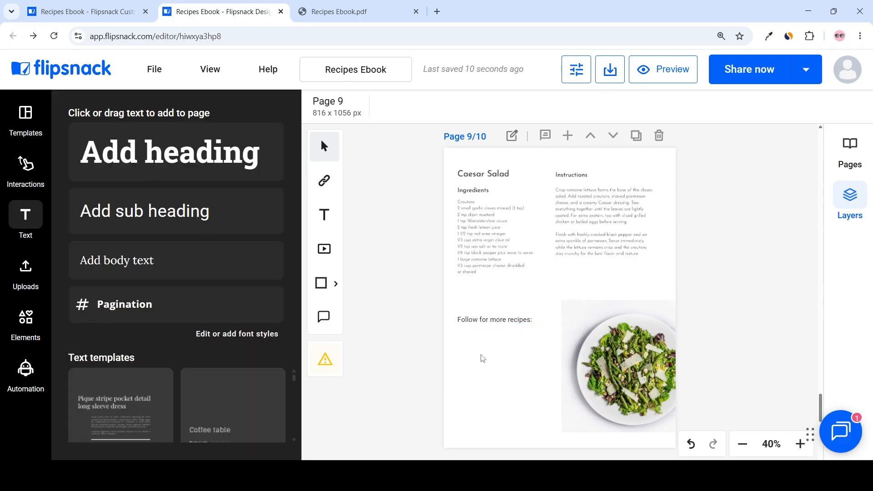
# Step: Add Pinterest, TikTok and Instagram social icons in a row below the "Follow for more recipes:" text
pyautogui.click(26, 165)
pyautogui.scroll(-5, 191, 186)
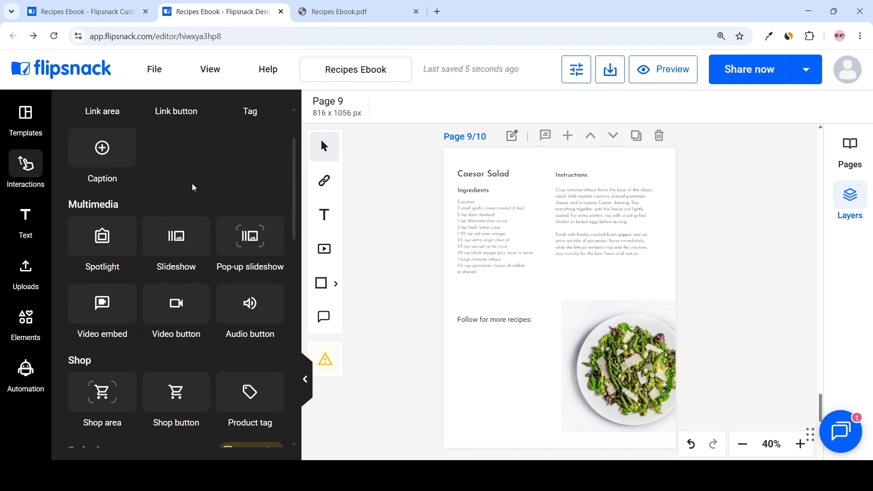
pyautogui.scroll(-10, 258, 205)
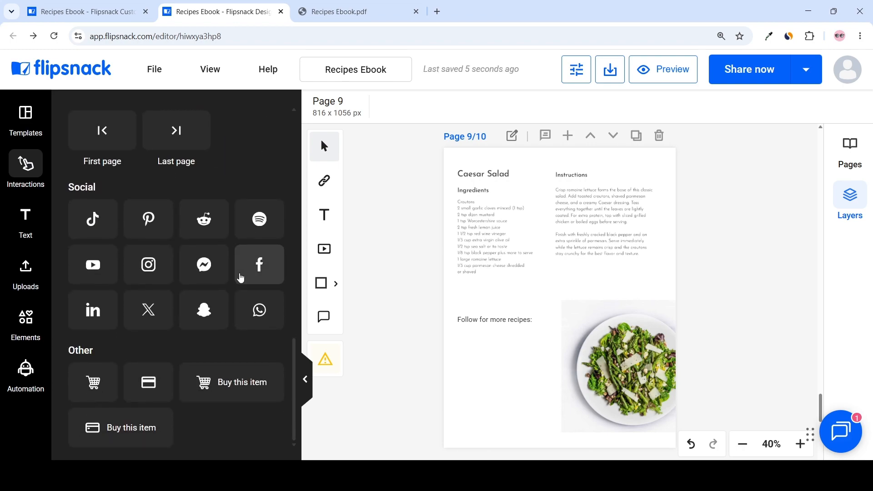
pyautogui.scroll(2, 240, 279)
pyautogui.scroll(-2, 156, 253)
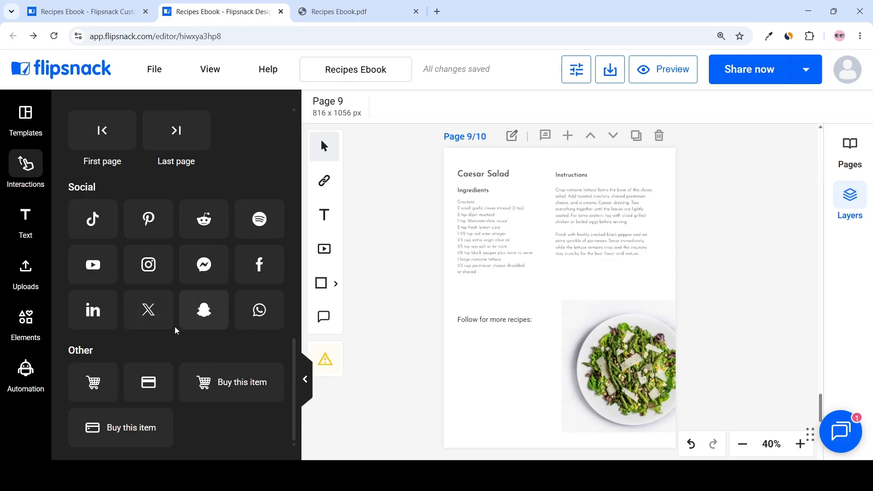
pyautogui.moveTo(148, 219); pyautogui.dragTo(474, 356)
pyautogui.moveTo(93, 219); pyautogui.dragTo(514, 349)
pyautogui.moveTo(514, 350); pyautogui.dragTo(513, 356)
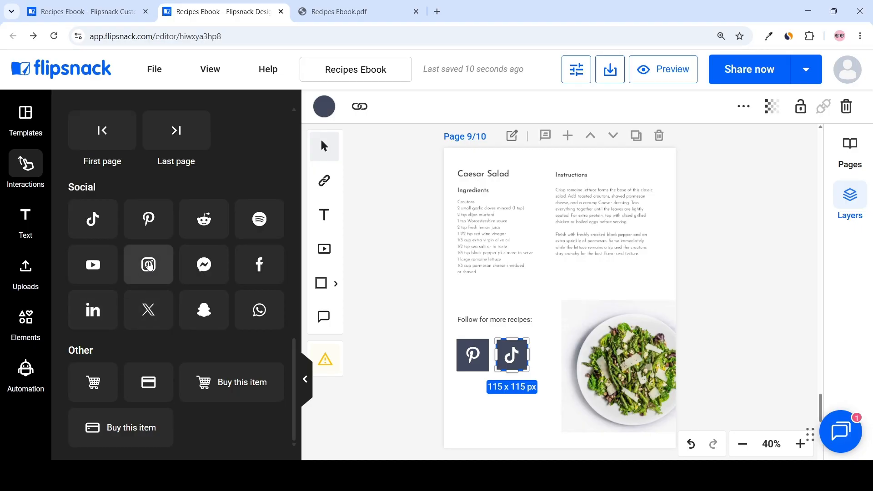
pyautogui.moveTo(149, 265); pyautogui.dragTo(557, 354)
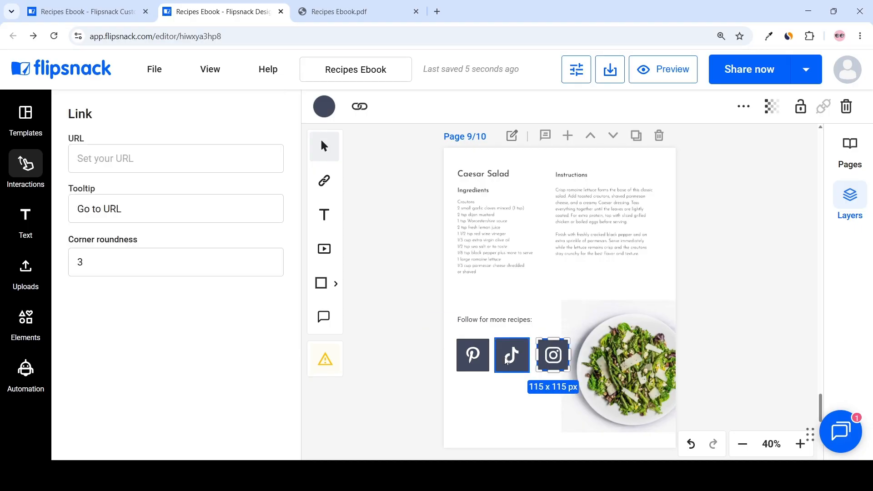
# Step: Set the Pinterest icon's color to red
pyautogui.click(480, 359)
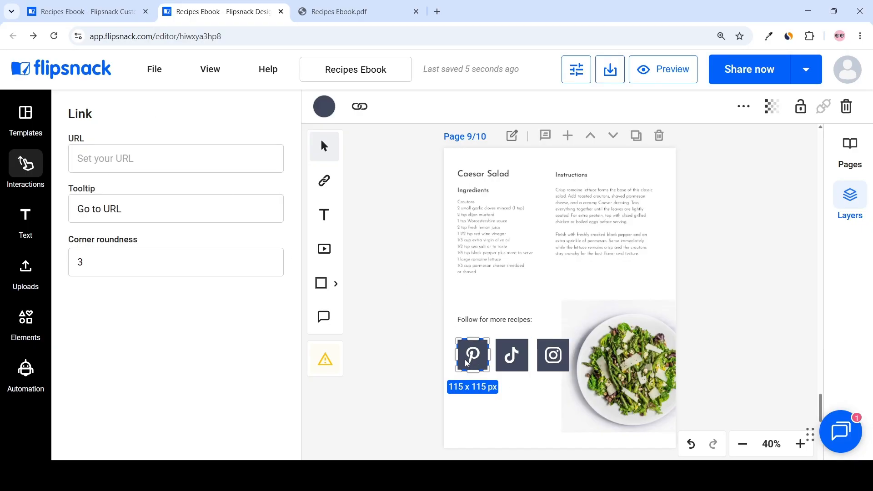
pyautogui.click(510, 361)
pyautogui.click(552, 362)
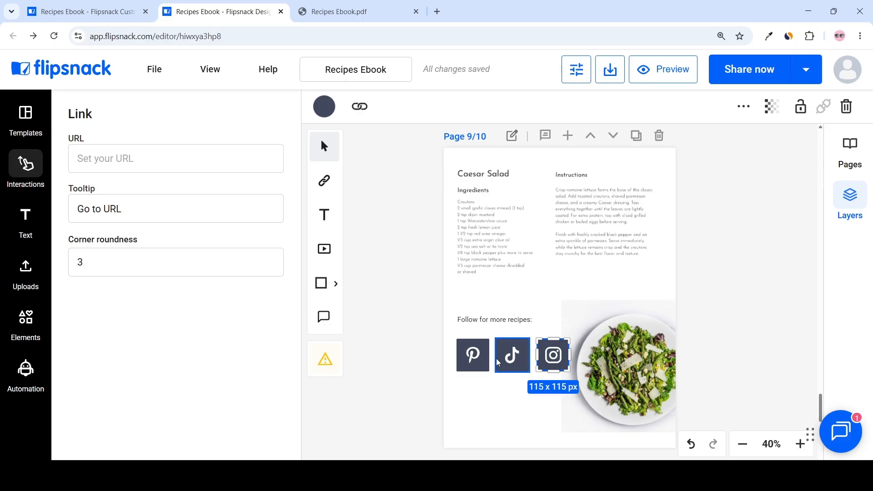
pyautogui.click(477, 356)
pyautogui.click(324, 108)
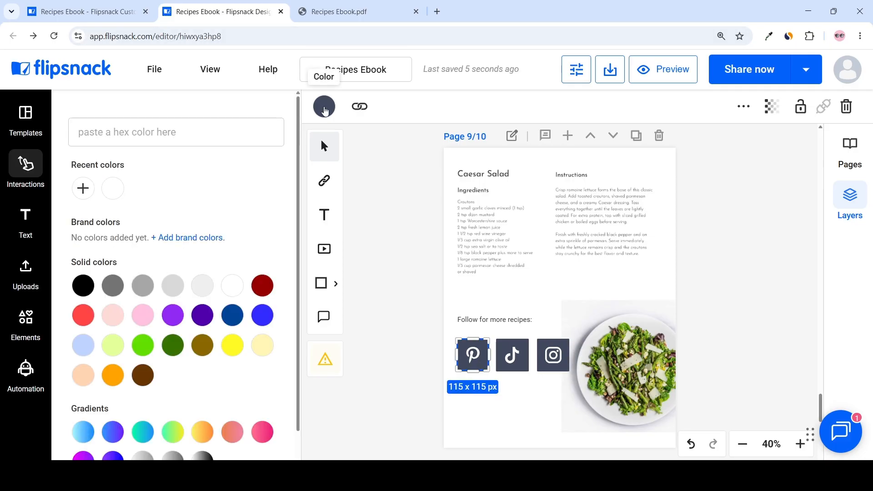
pyautogui.click(83, 315)
# Step: Set the TikTok icon's color to black
pyautogui.click(512, 355)
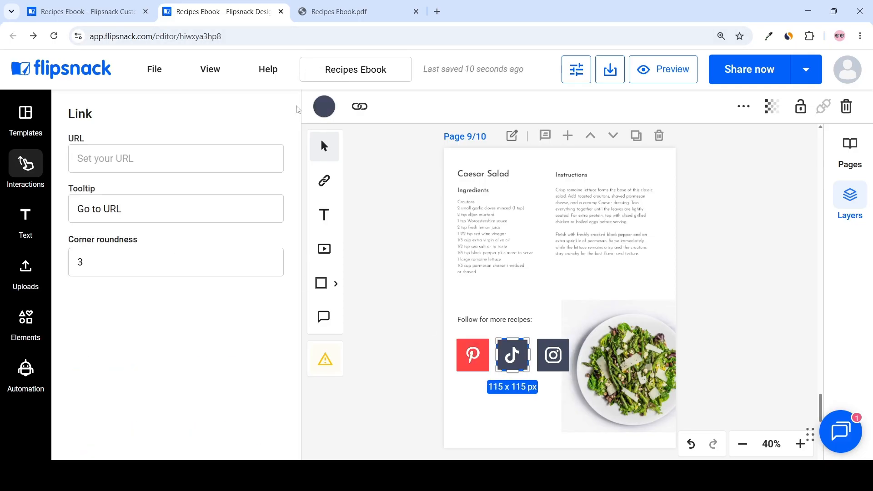
pyautogui.click(324, 106)
pyautogui.click(553, 355)
# Step: Fill the Instagram icon with a pink gradient
pyautogui.click(324, 106)
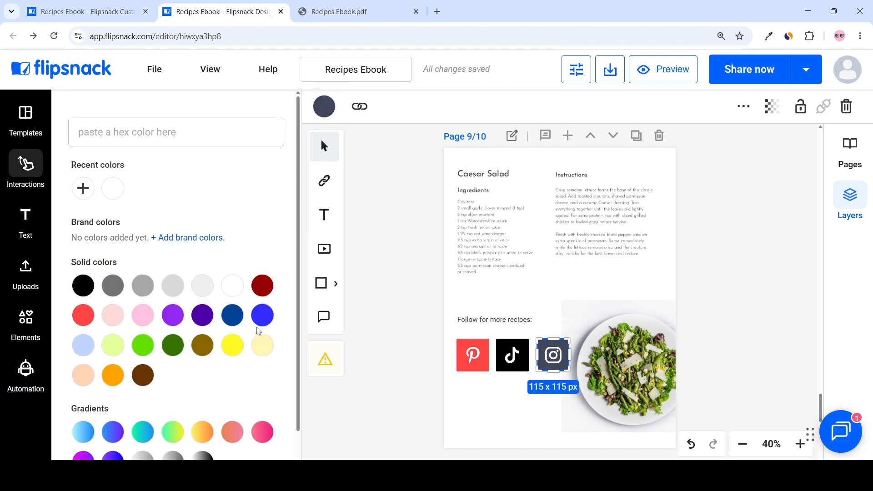
pyautogui.scroll(-1, 257, 330)
pyautogui.click(263, 403)
pyautogui.click(524, 368)
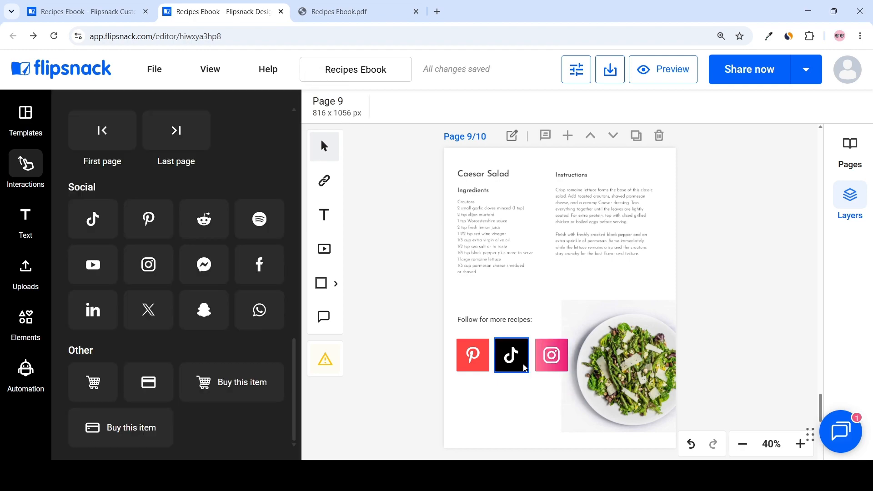
# Step: Duplicate the "Follow for more recipes:" text and place the copy below the social icons
pyautogui.scroll(-1, 525, 364)
pyautogui.scroll(1, 471, 327)
pyautogui.rightClick(483, 320)
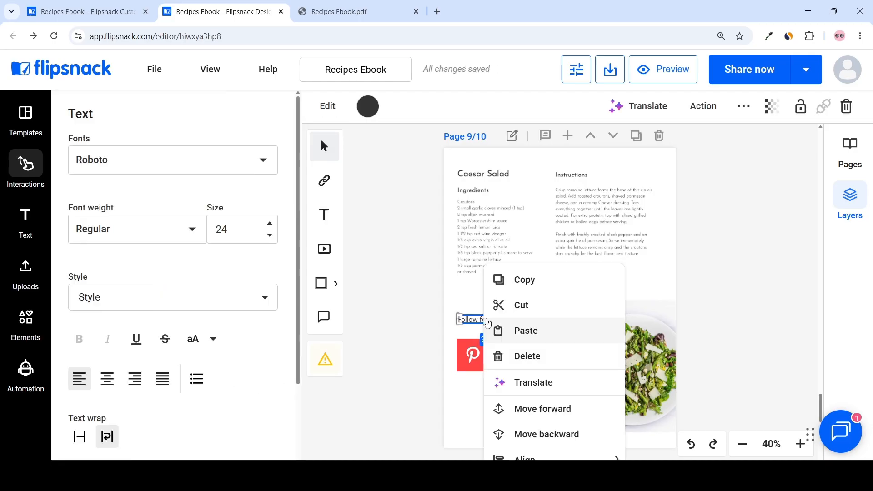
pyautogui.click(530, 288)
pyautogui.hotkey('ctrl', 'v')
pyautogui.moveTo(536, 334); pyautogui.dragTo(510, 392)
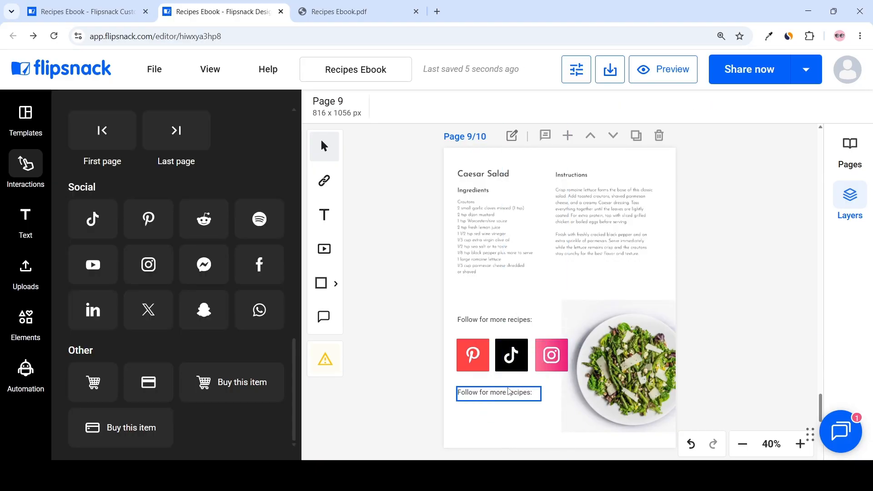
# Step: Reduce the copied text's font size to 21
pyautogui.doubleClick(510, 392)
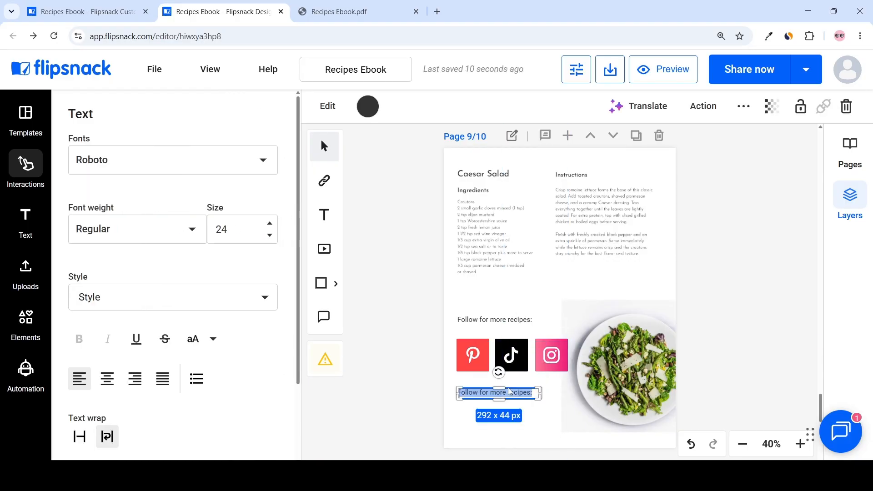
pyautogui.click(270, 236)
pyautogui.click(271, 236)
pyautogui.click(270, 236)
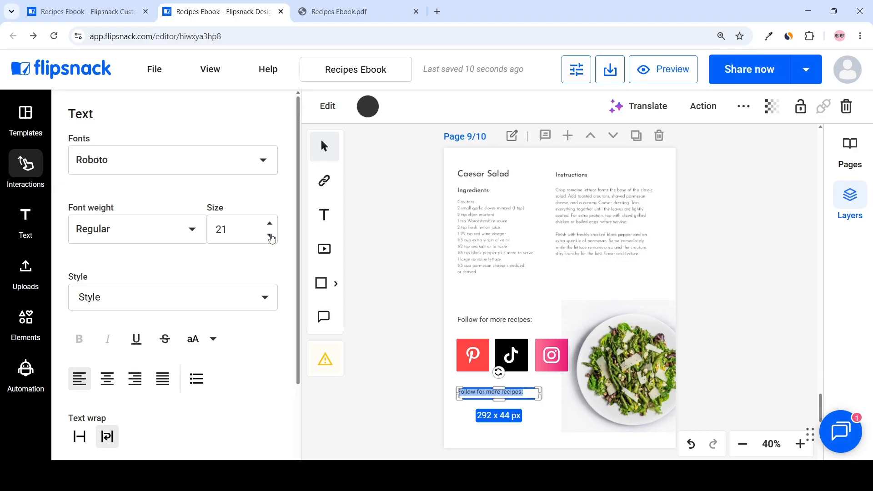
pyautogui.click(519, 293)
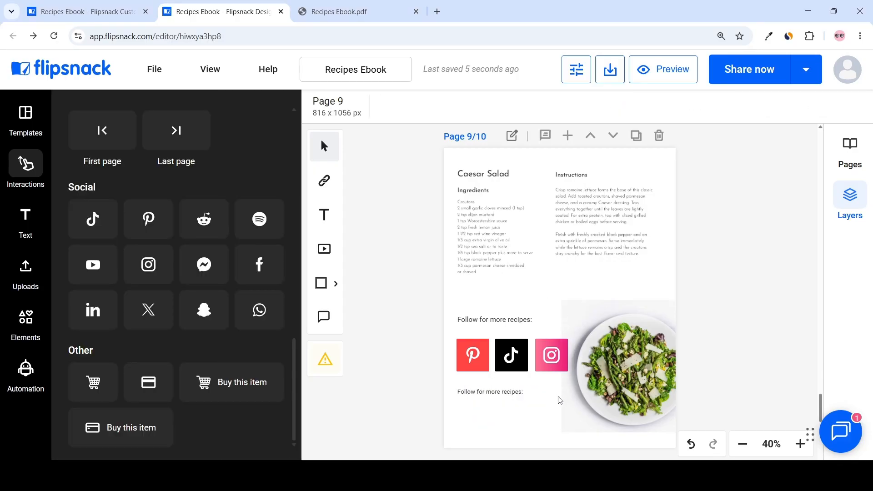
# Step: Replace the copied text with "Visit our website"
pyautogui.doubleClick(505, 394)
pyautogui.hotkey('ctrl', 'v')
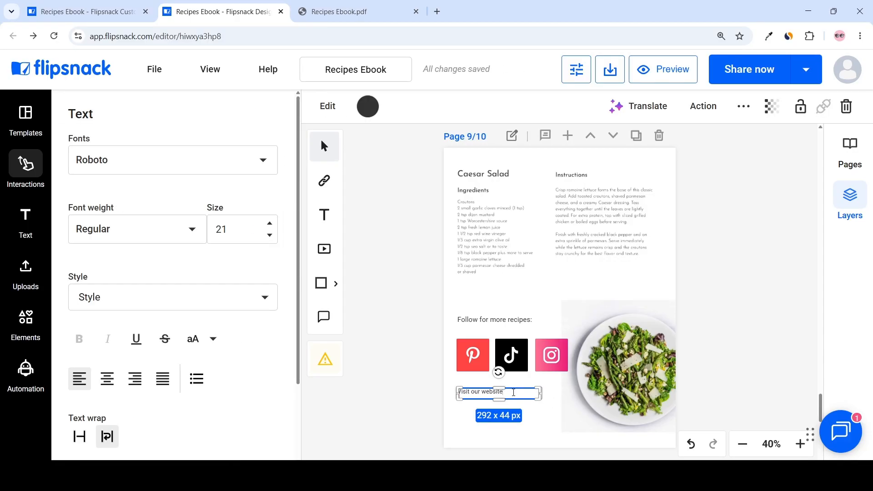
pyautogui.click(517, 416)
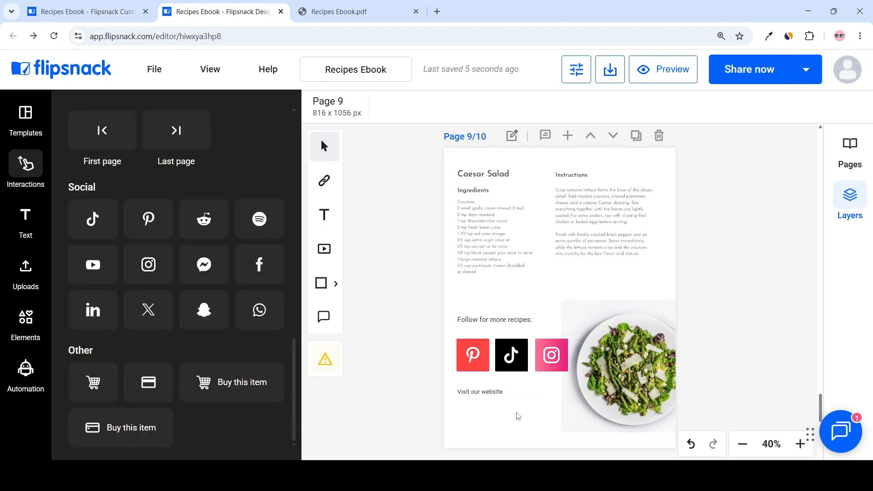
# Step: Cover the "Visit our website" text with a link area and paste the website URL into it
pyautogui.click(492, 396)
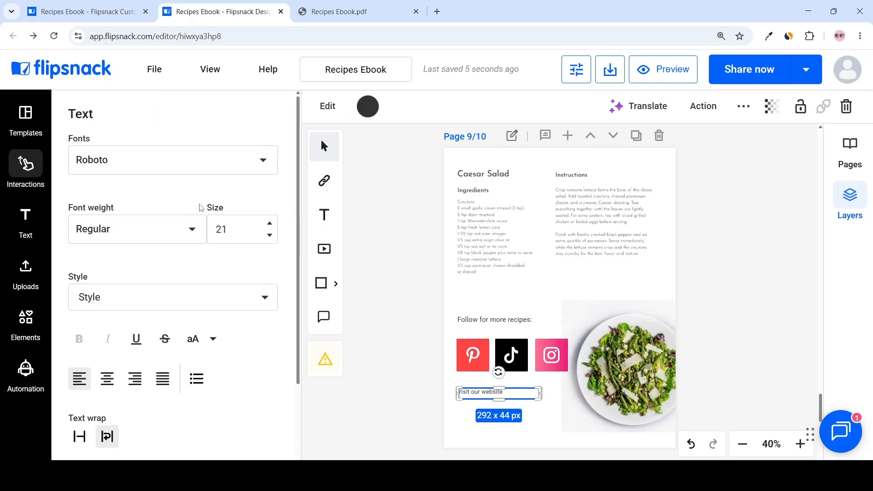
pyautogui.click(27, 164)
pyautogui.scroll(10, 130, 300)
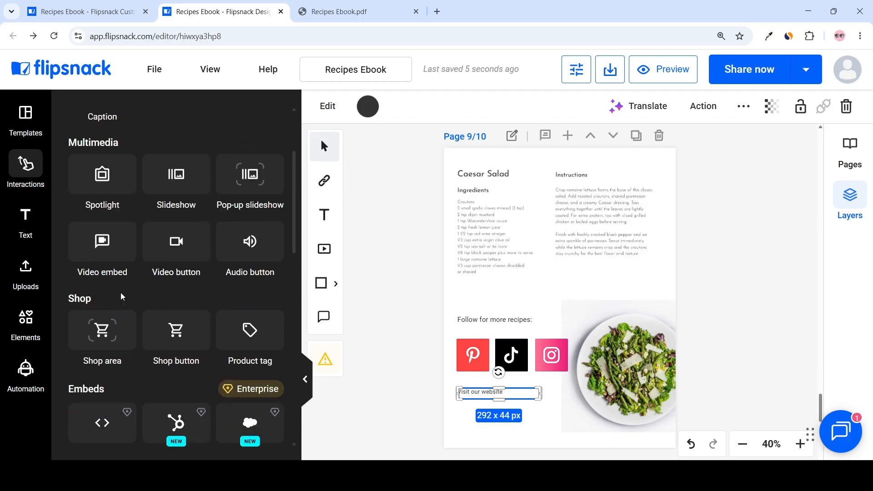
pyautogui.scroll(1, 131, 273)
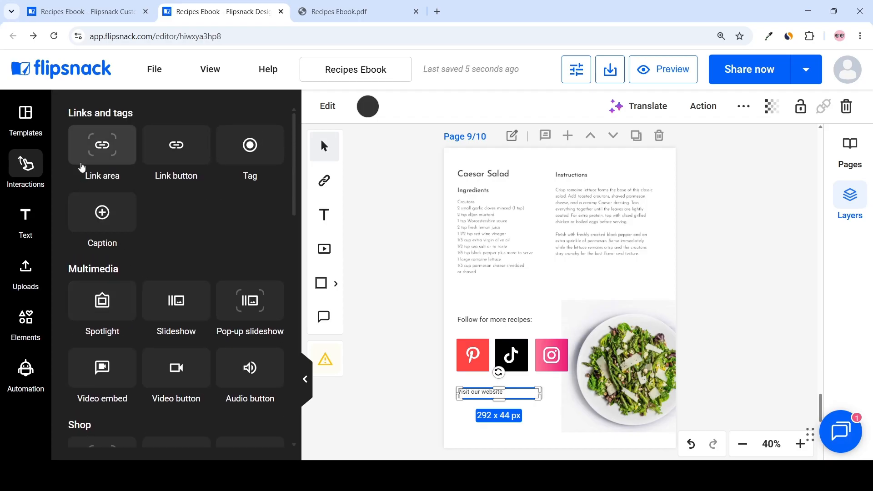
pyautogui.click(102, 146)
pyautogui.moveTo(570, 406); pyautogui.dragTo(523, 396)
pyautogui.click(152, 218)
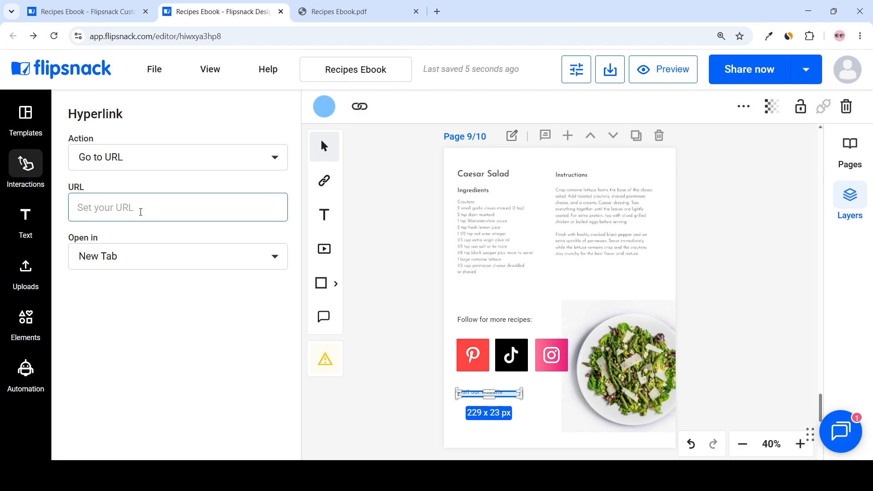
pyautogui.write('https://freshfoods.com/')
pyautogui.click(535, 428)
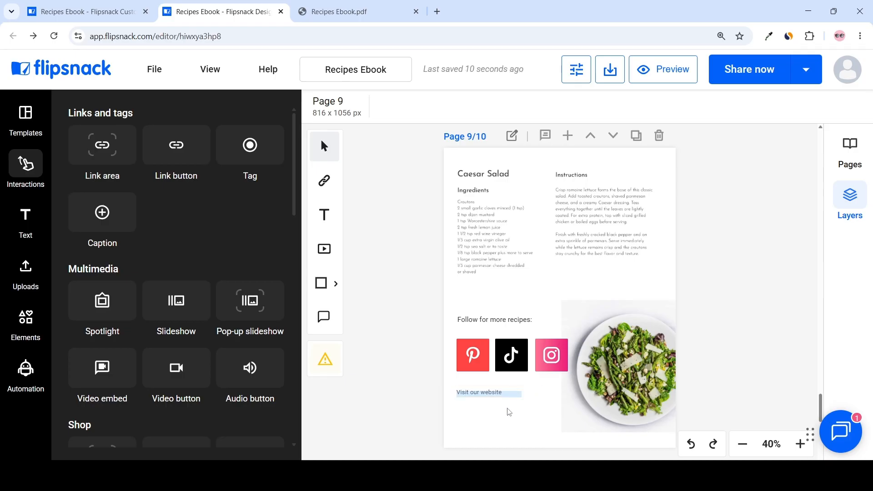
# Step: Publish the flipbook with Public visibility
pyautogui.scroll(-1, 713, 274)
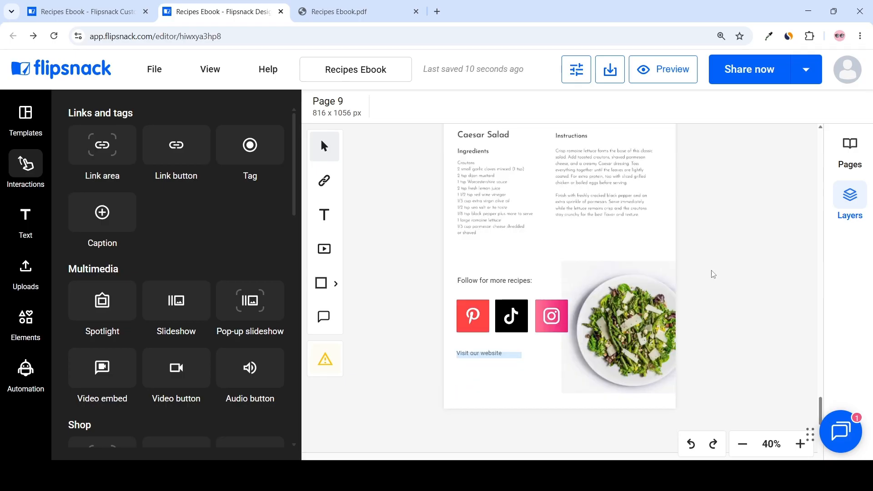
pyautogui.scroll(-10, 736, 280)
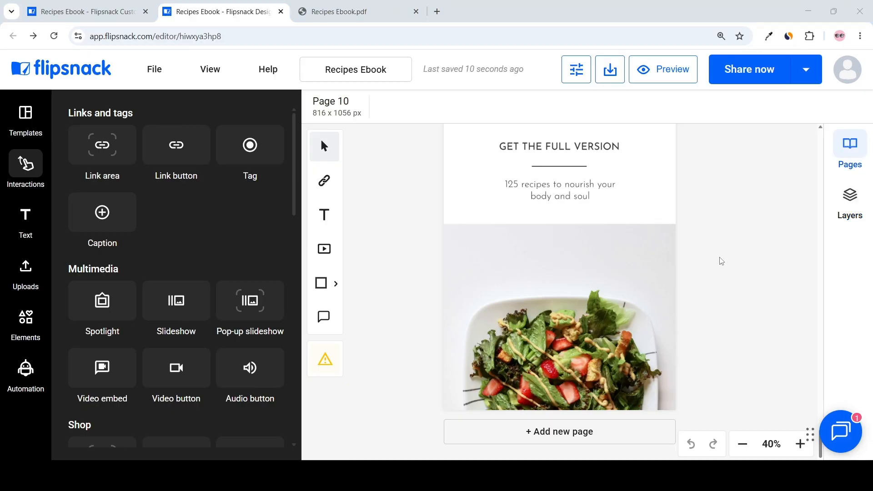
pyautogui.scroll(10, 731, 236)
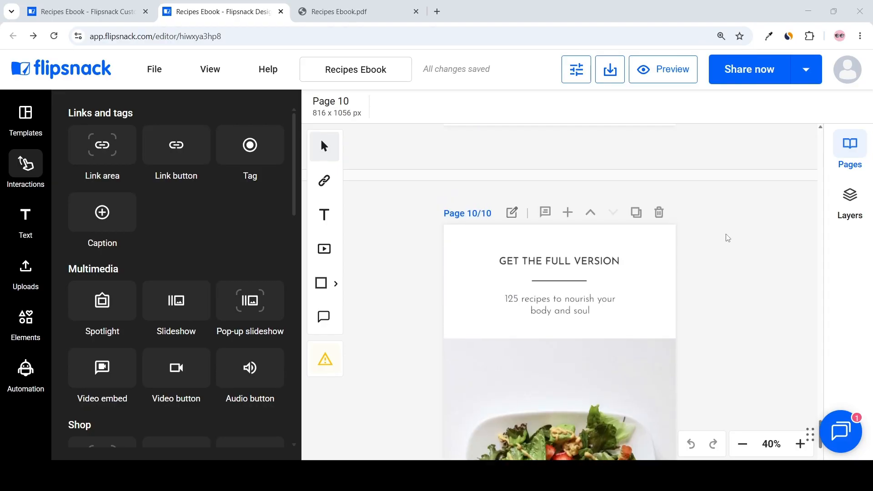
pyautogui.scroll(-10, 729, 239)
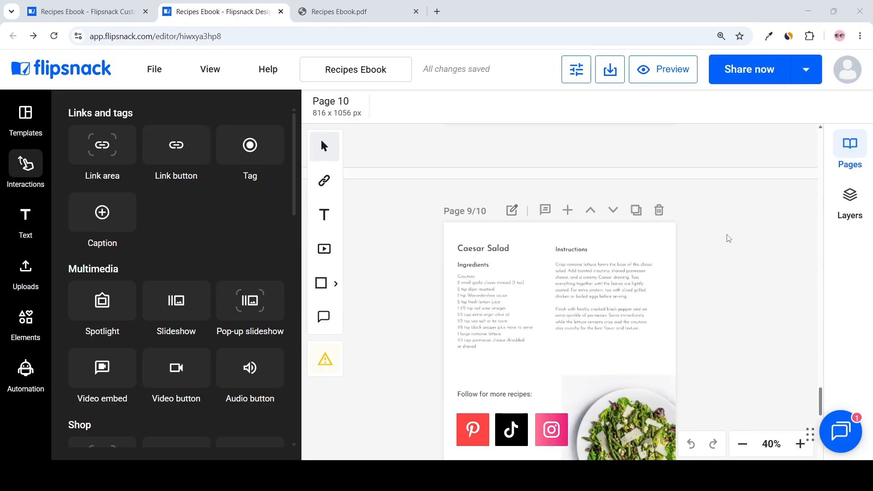
pyautogui.scroll(-2, 750, 253)
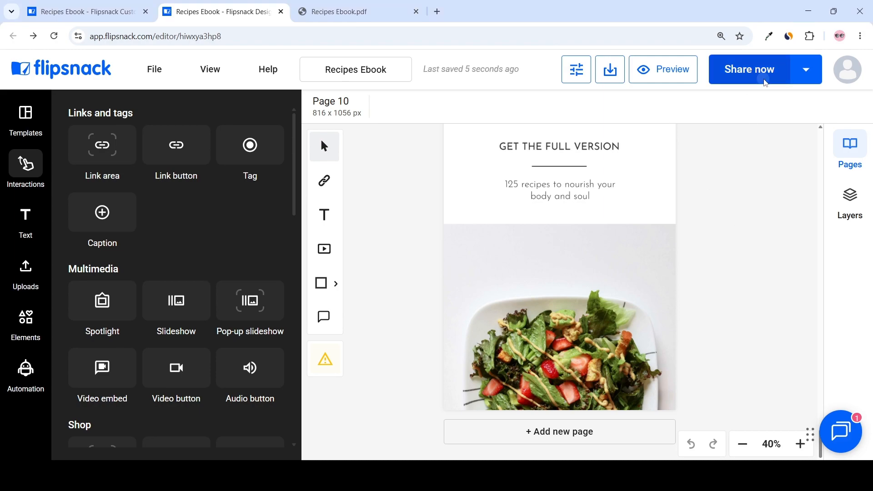
pyautogui.click(753, 81)
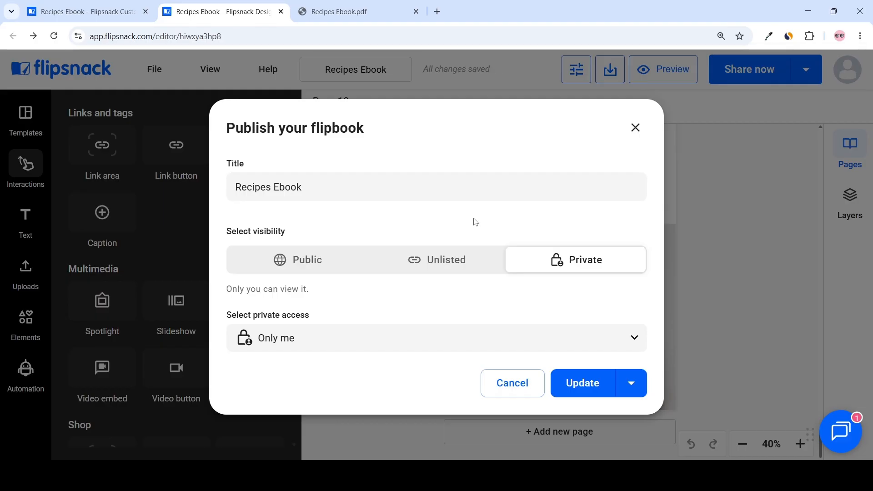
pyautogui.click(311, 271)
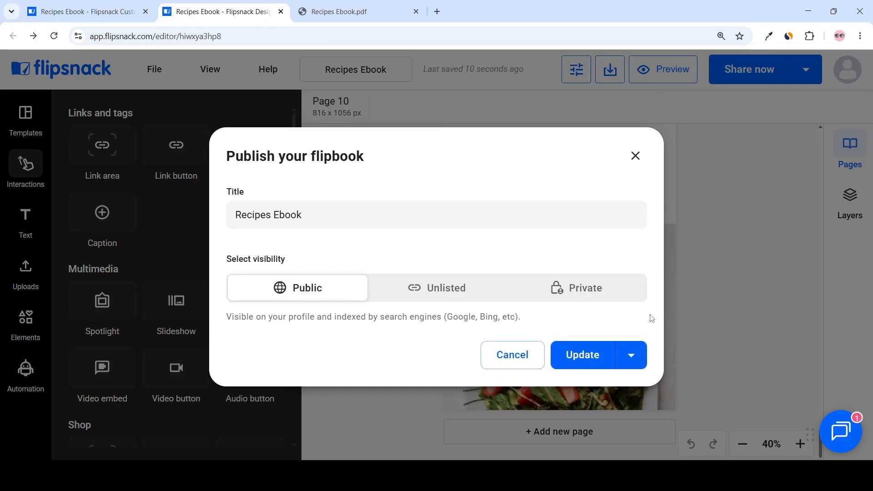
pyautogui.click(590, 357)
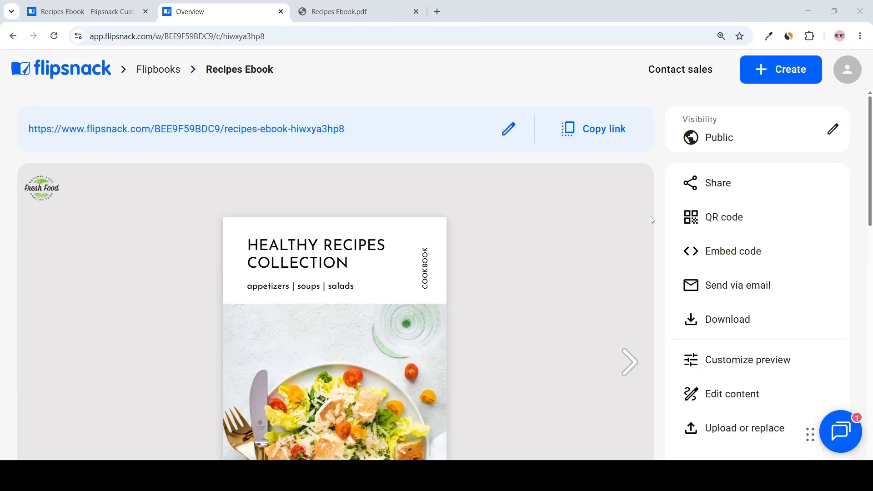
# Step: Preview the published flipbook on its overview page, opening the lead form and flipping through pages and the slideshow
pyautogui.scroll(-3, 580, 229)
pyautogui.scroll(3, 583, 228)
pyautogui.scroll(-2, 593, 230)
pyautogui.scroll(2, 594, 235)
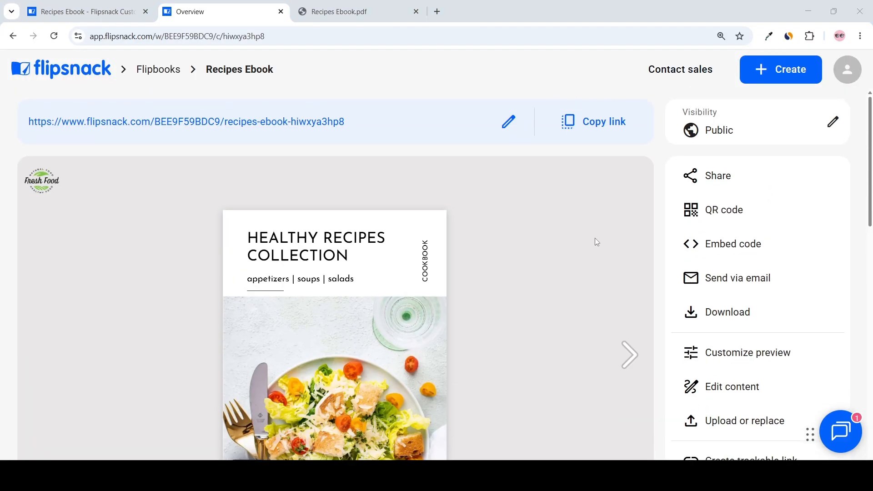
pyautogui.scroll(-2, 598, 248)
pyautogui.scroll(-1, 597, 256)
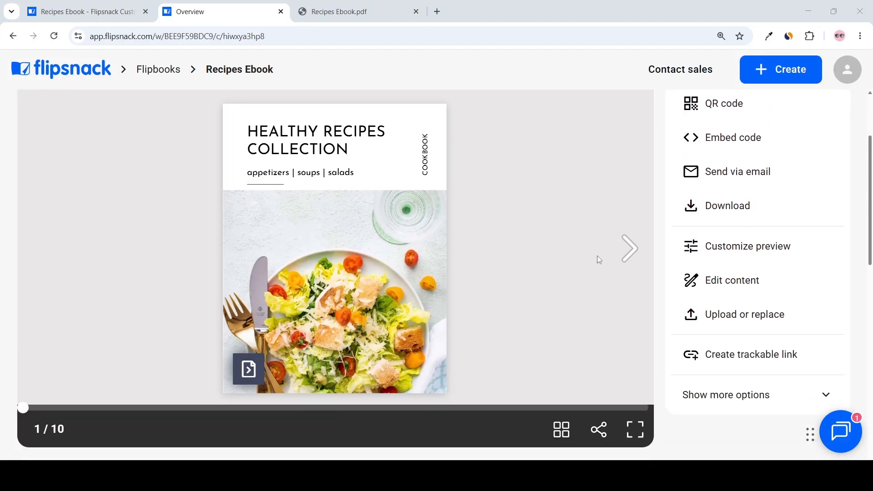
pyautogui.click(253, 372)
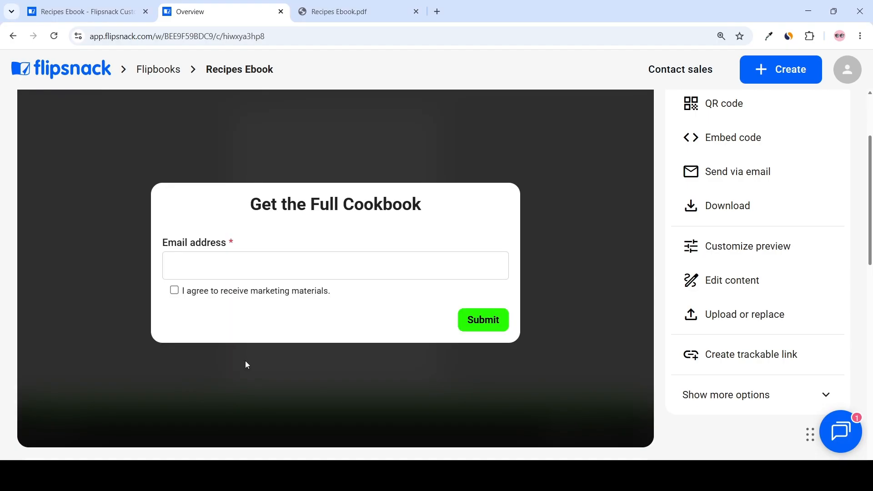
pyautogui.click(246, 361)
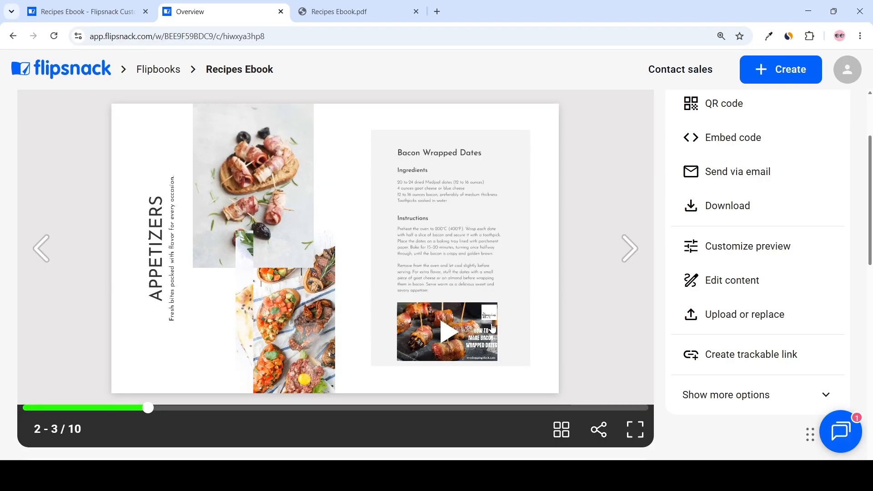
pyautogui.click(632, 249)
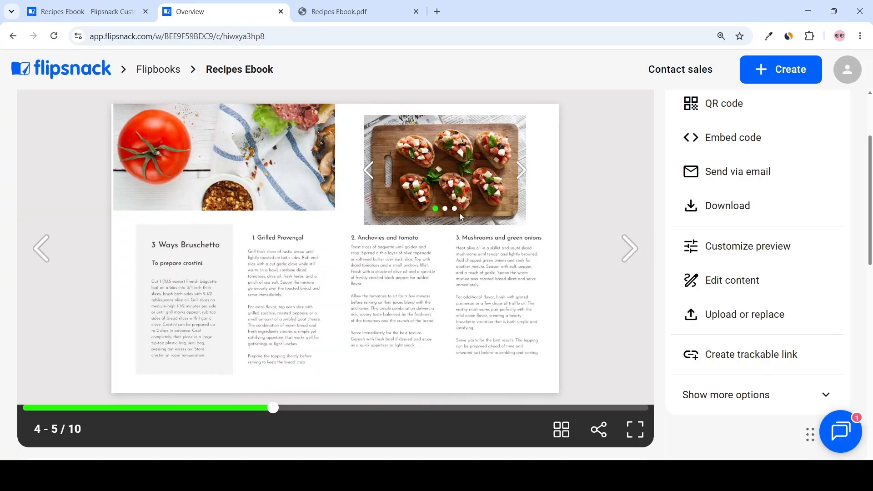
pyautogui.click(523, 172)
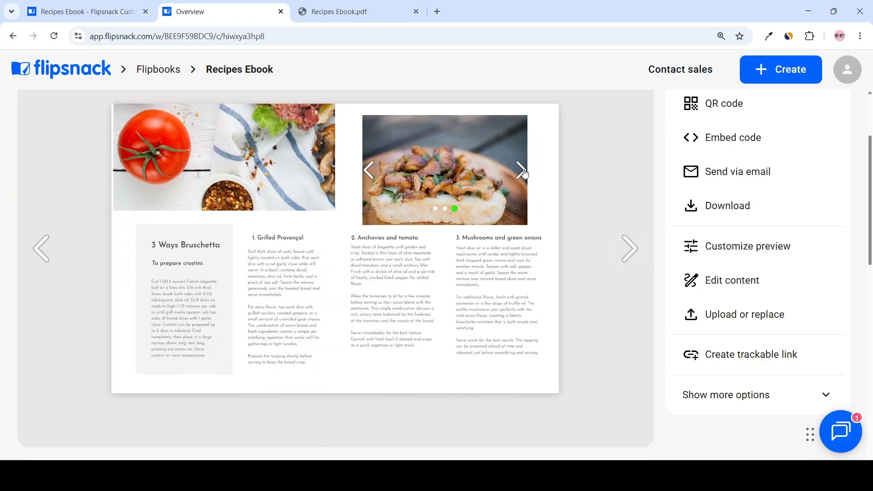
pyautogui.click(629, 255)
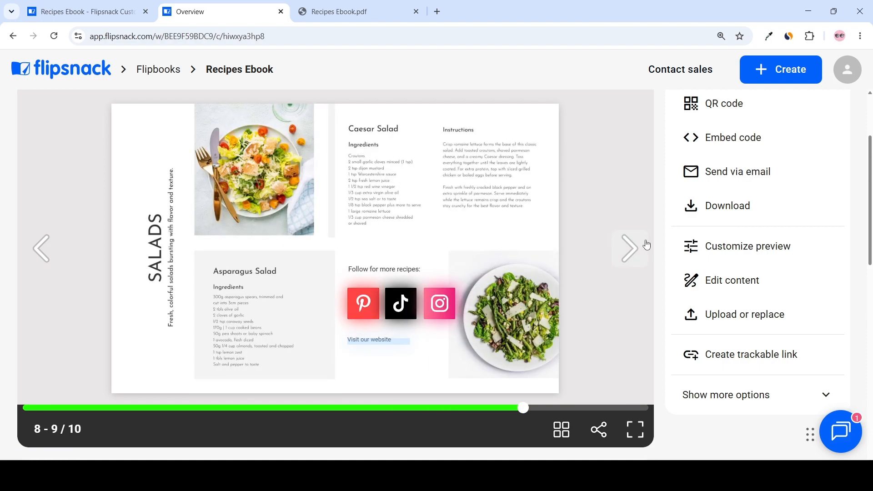
pyautogui.click(630, 249)
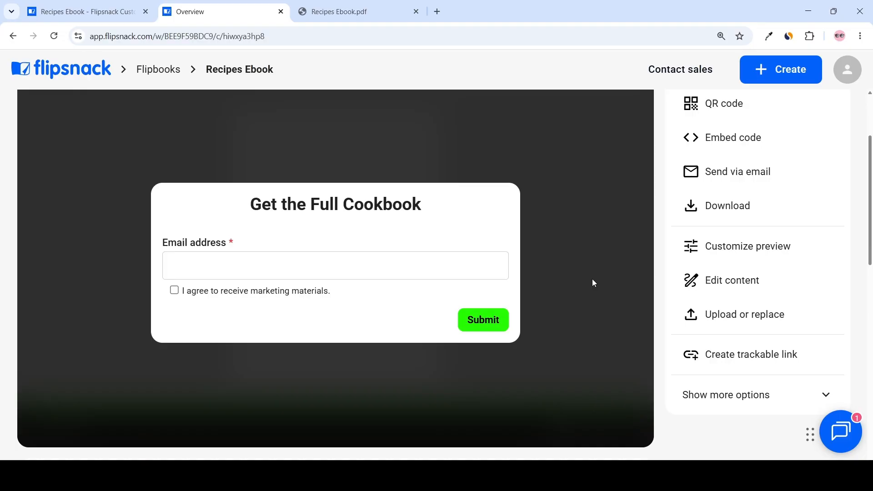
# Step: Open the flipbook's detailed analytics
pyautogui.scroll(3, 593, 282)
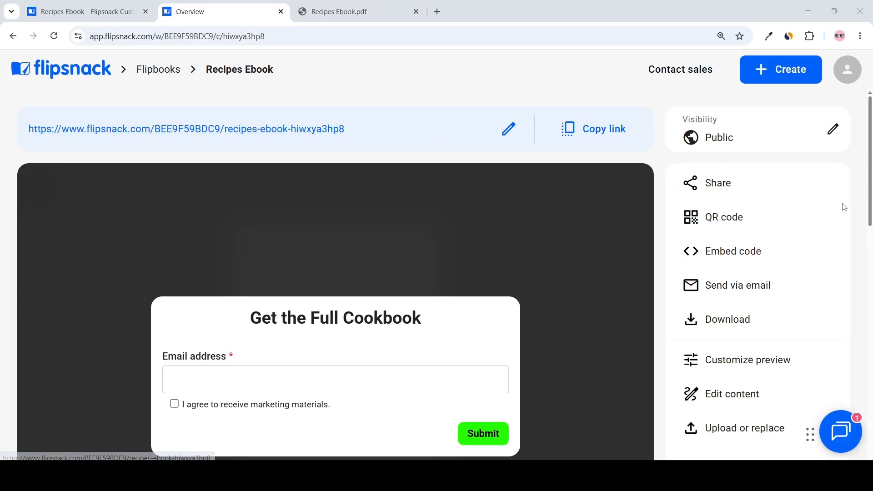
pyautogui.scroll(-1, 837, 211)
pyautogui.scroll(1, 836, 217)
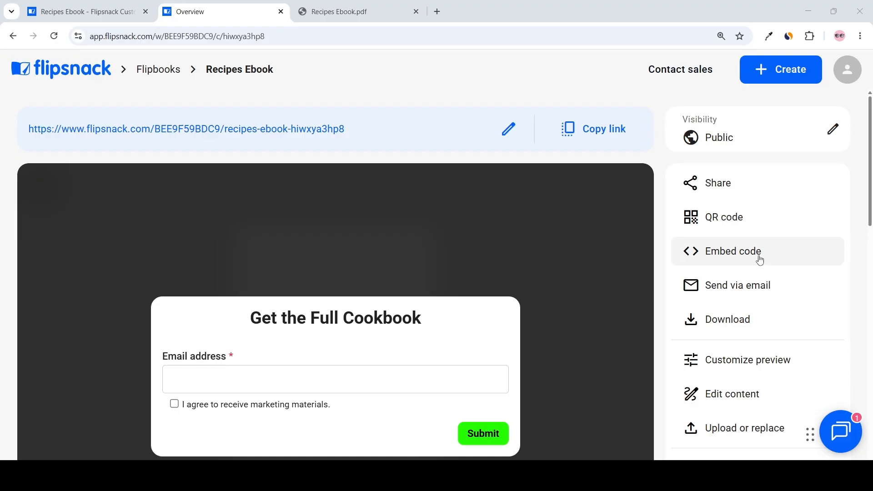
pyautogui.scroll(-3, 758, 291)
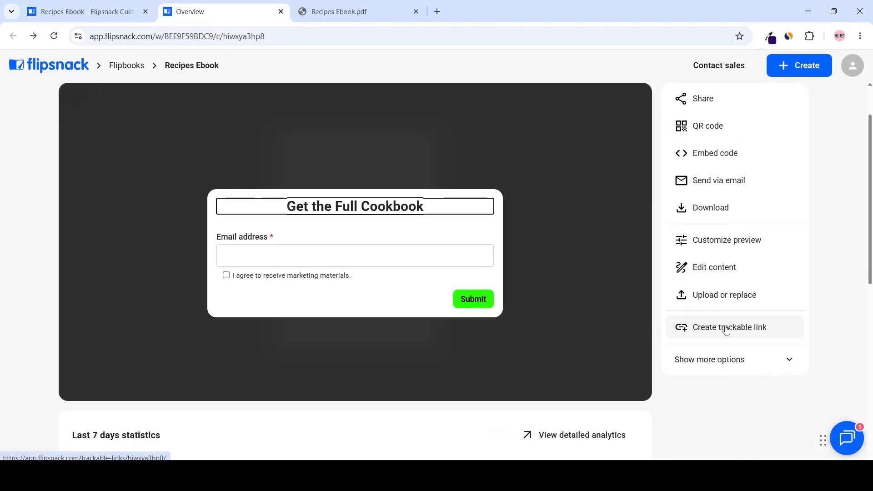
pyautogui.scroll(-3, 723, 335)
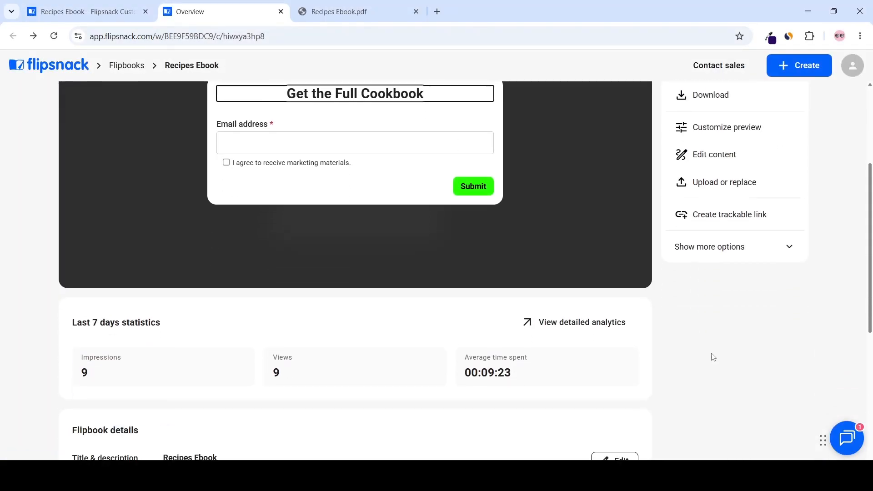
pyautogui.scroll(2, 683, 377)
pyautogui.scroll(-1, 572, 435)
pyautogui.click(594, 325)
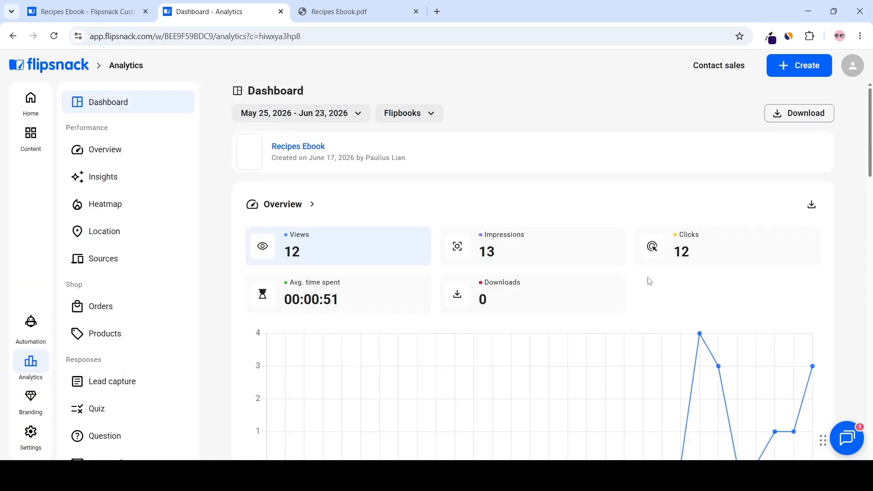
# Step: Examine the analytics dashboard's overview, location, sources and lead capture sections
pyautogui.scroll(-2, 649, 281)
pyautogui.scroll(2, 651, 273)
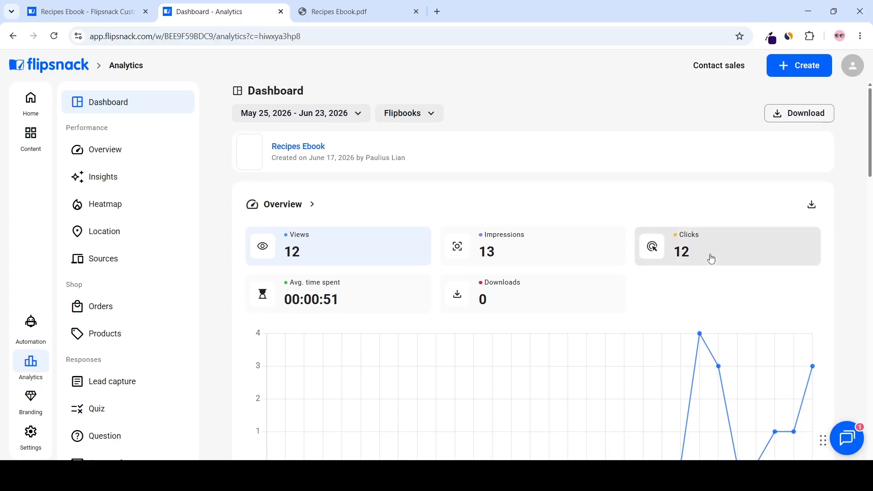
pyautogui.scroll(-5, 555, 298)
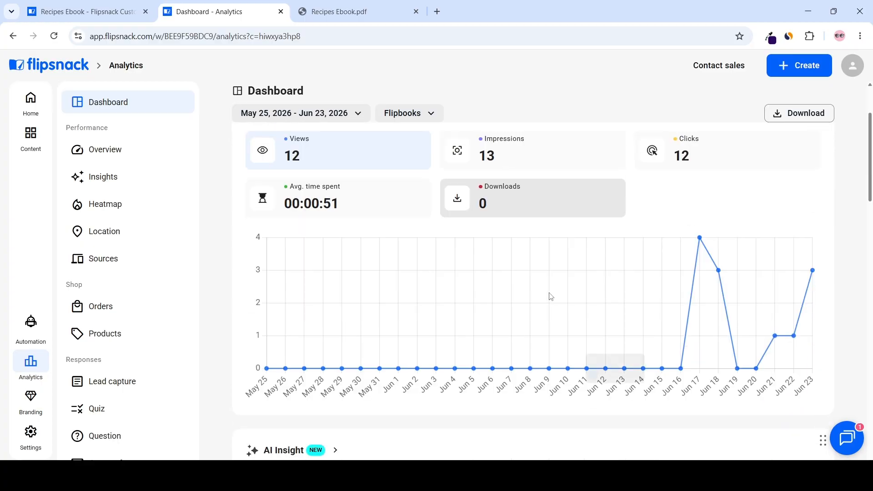
pyautogui.scroll(-4, 514, 291)
pyautogui.scroll(3, 493, 294)
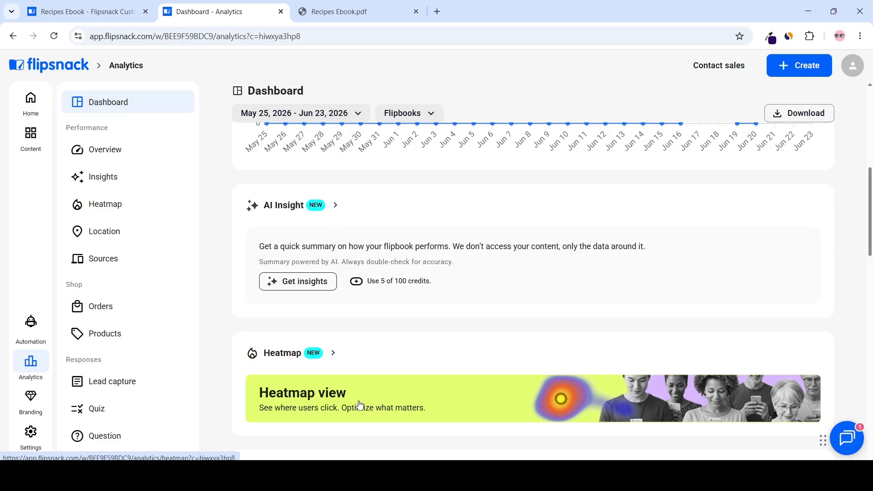
pyautogui.scroll(-2, 404, 390)
pyautogui.scroll(-1, 402, 359)
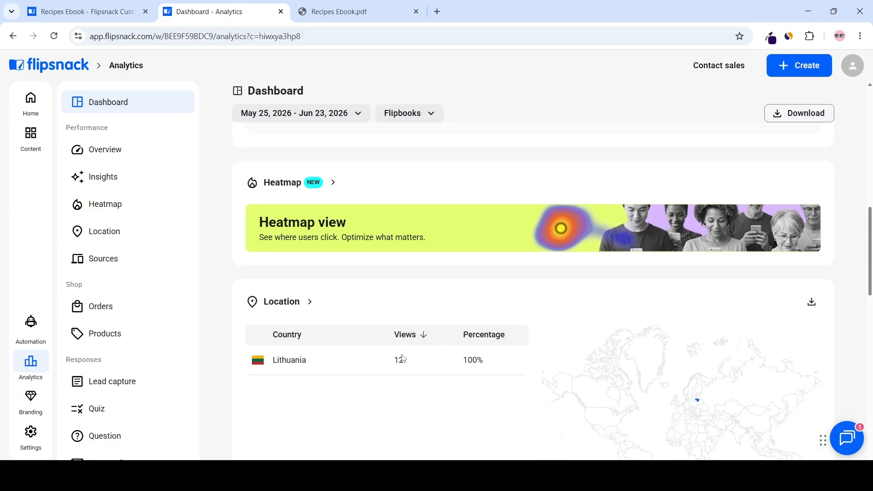
pyautogui.scroll(-8, 405, 360)
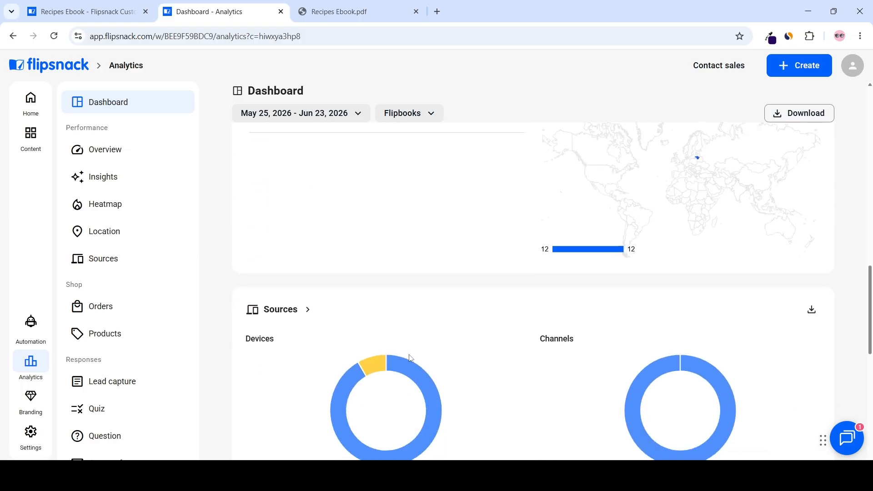
pyautogui.scroll(2, 455, 362)
pyautogui.scroll(-1, 490, 361)
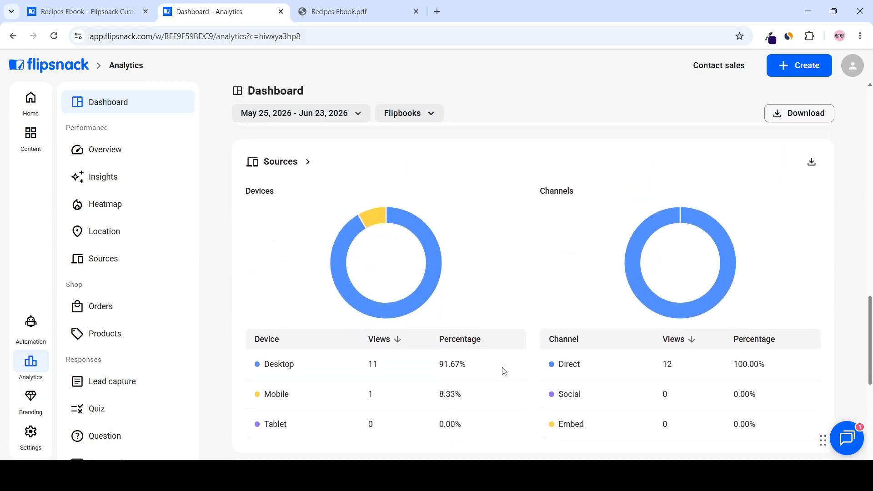
pyautogui.scroll(-2, 501, 371)
pyautogui.scroll(-4, 501, 371)
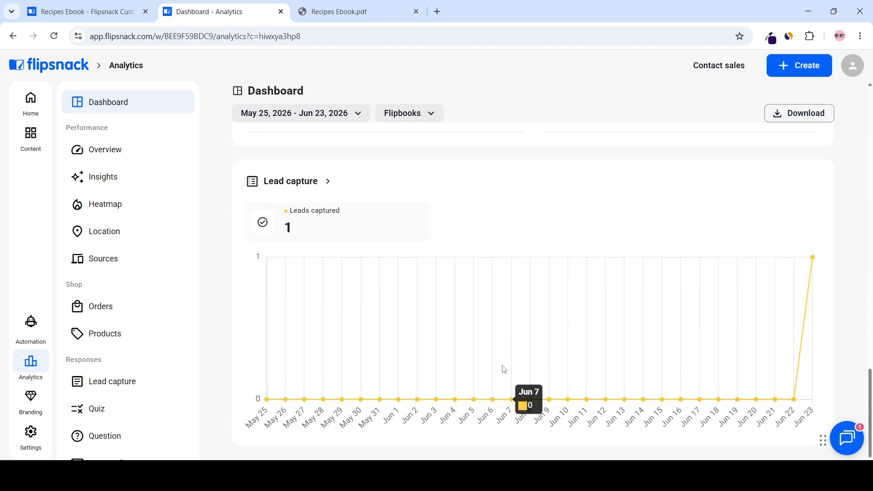
# Step: Open the lead capture report and review the captured lead details
pyautogui.click(313, 181)
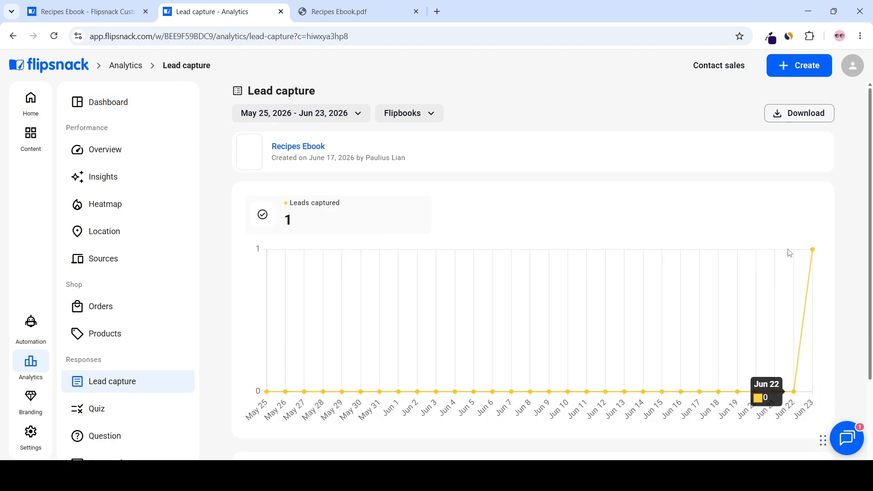
pyautogui.scroll(-1, 791, 253)
pyautogui.scroll(1, 794, 253)
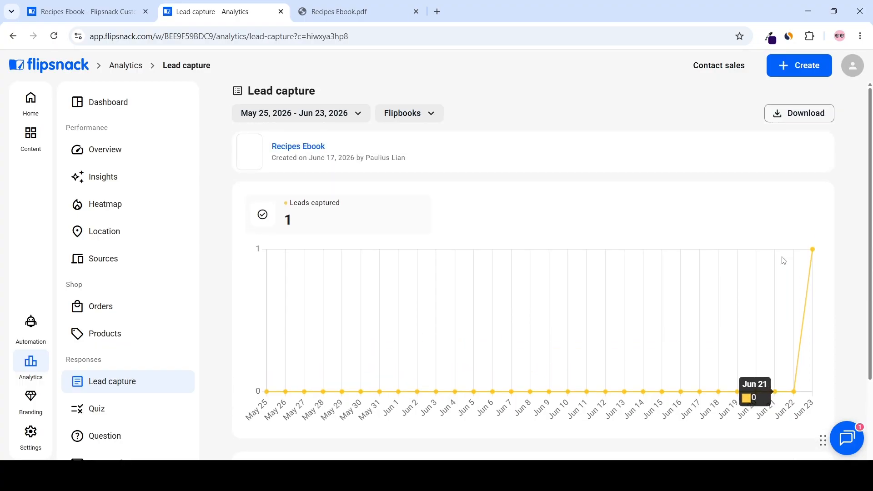
pyautogui.scroll(-2, 783, 260)
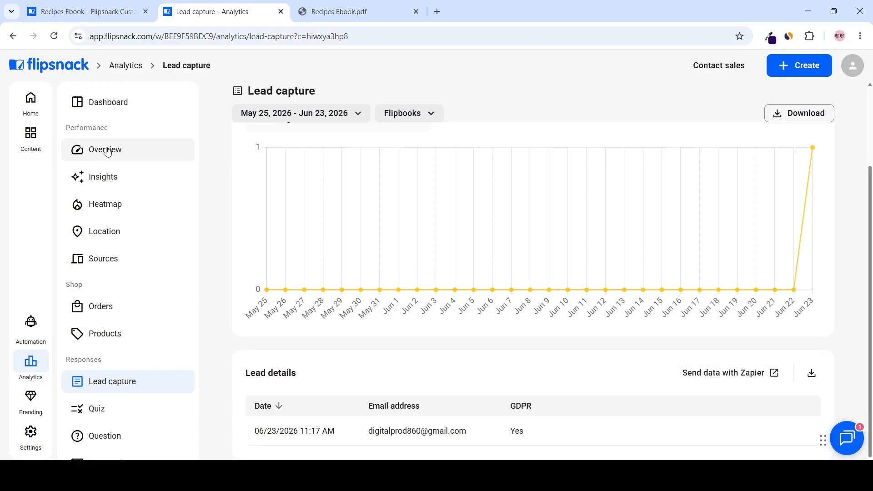
# Step: Open the performance overview and review the page breakdown of views and clicks
pyautogui.click(111, 149)
pyautogui.scroll(-6, 760, 195)
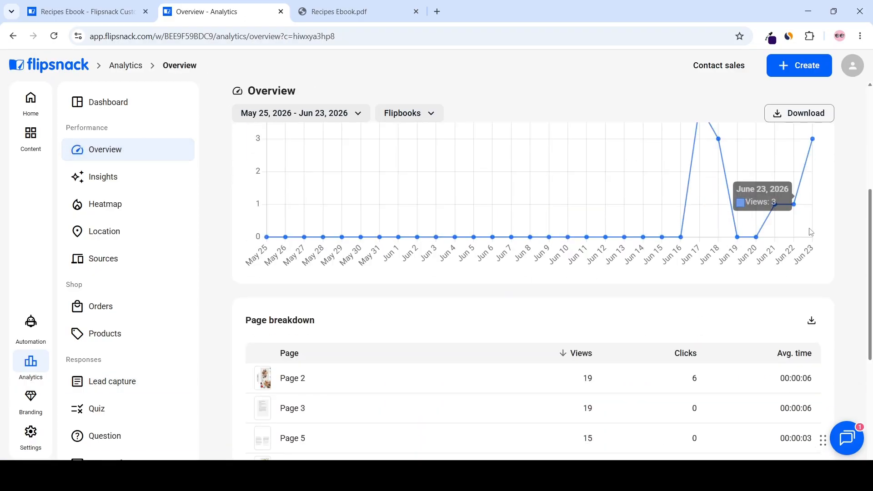
pyautogui.scroll(-1, 844, 244)
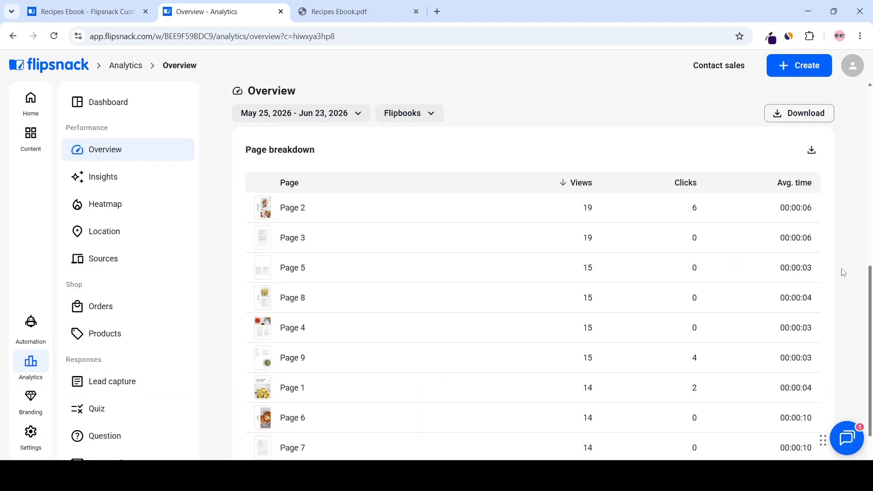
pyautogui.scroll(-1, 844, 272)
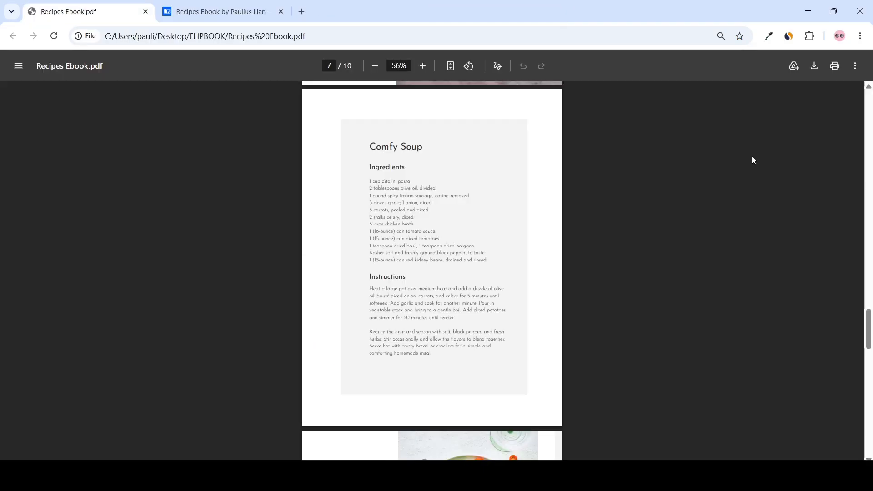
# Step: Examine the Flipsnack pricing plans
pyautogui.scroll(-5, 752, 160)
pyautogui.scroll(-15, 752, 158)
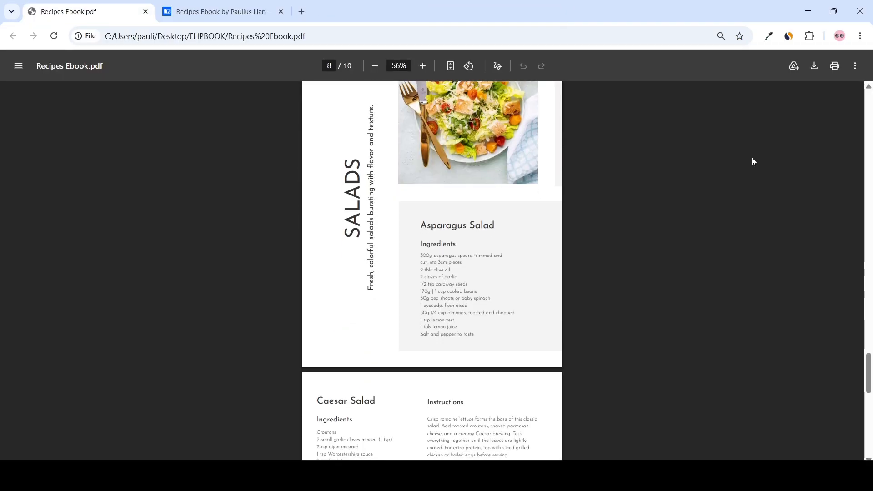
pyautogui.scroll(-3, 752, 158)
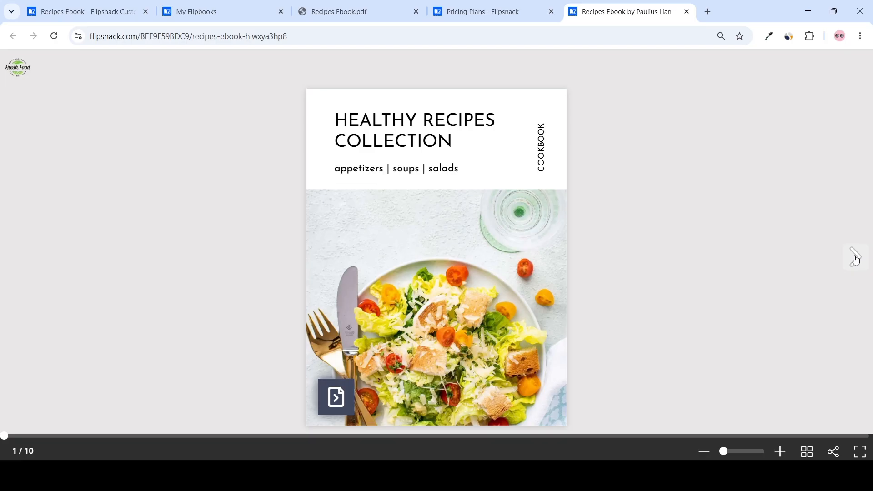
# Step: Flip through the public flipbook from the cover to the last spread and back to the cover
pyautogui.click(856, 259)
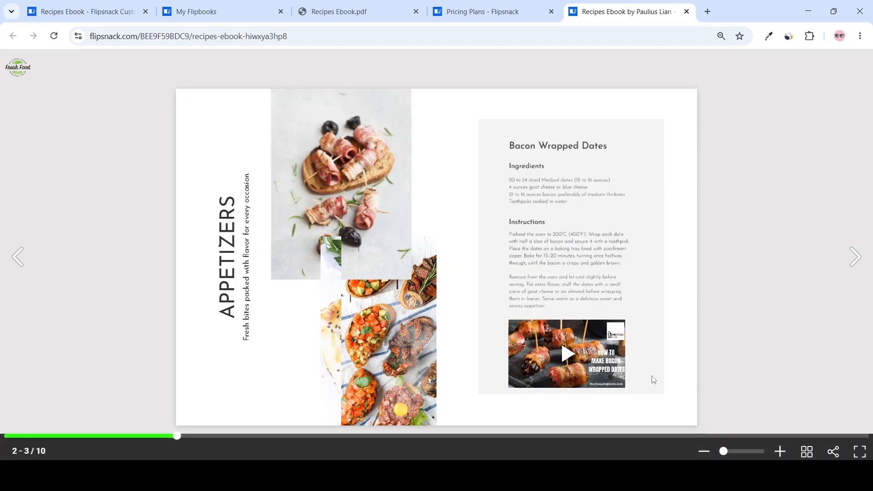
pyautogui.click(857, 257)
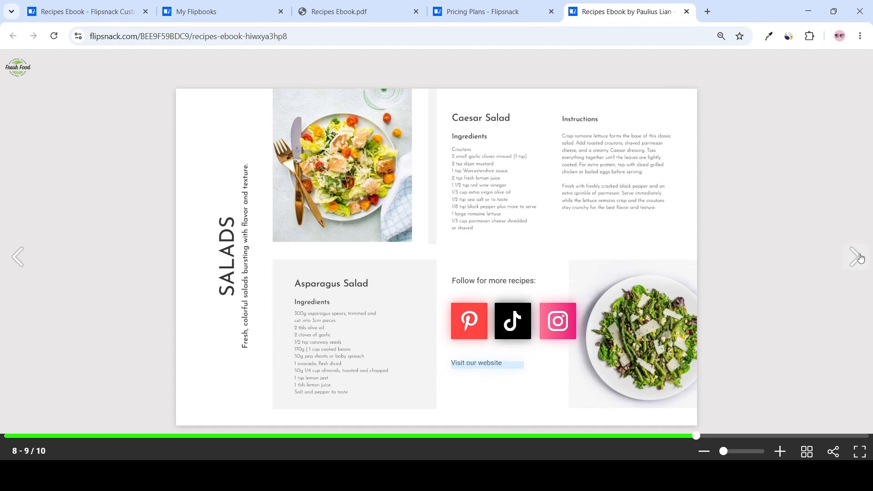
pyautogui.click(856, 257)
pyautogui.click(786, 243)
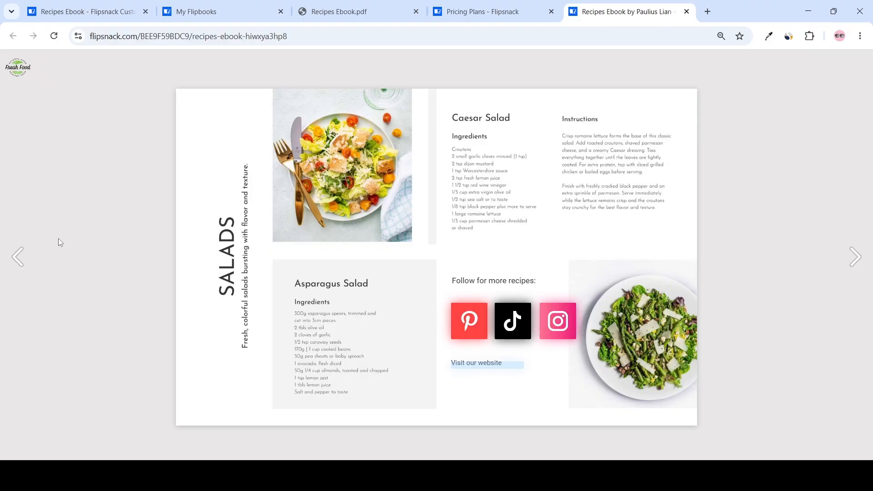
pyautogui.click(18, 257)
pyautogui.click(19, 257)
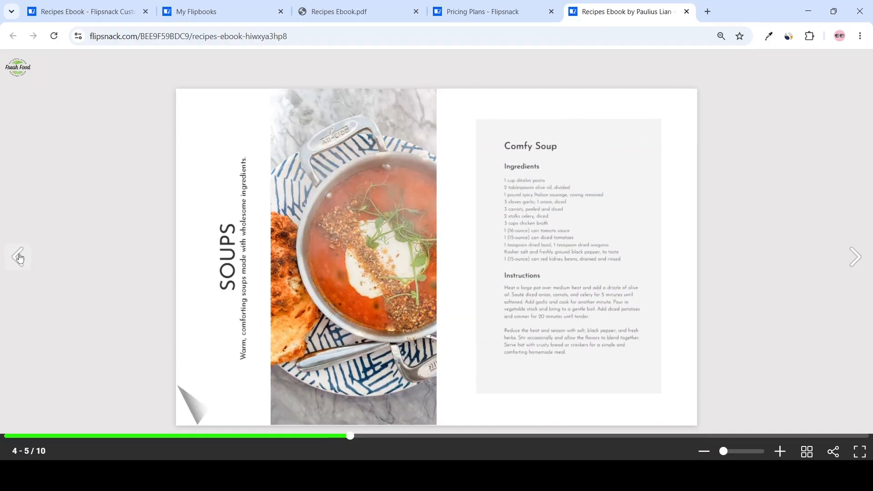
pyautogui.click(19, 257)
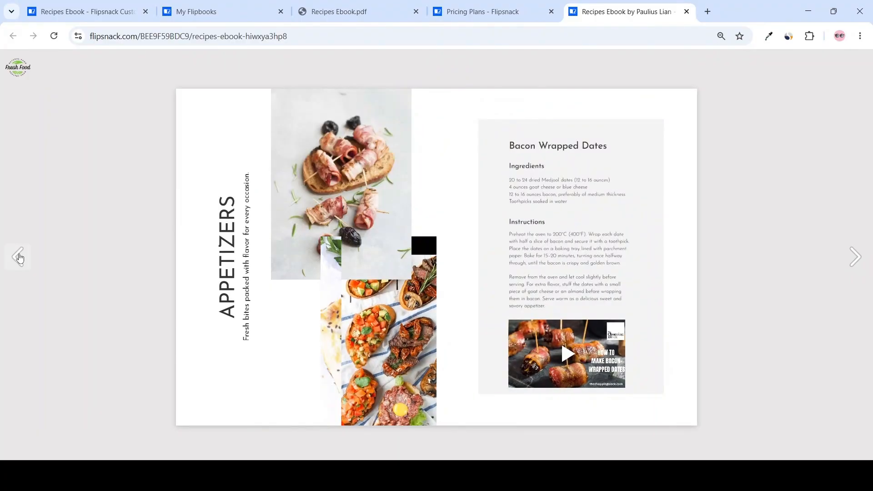
pyautogui.click(19, 257)
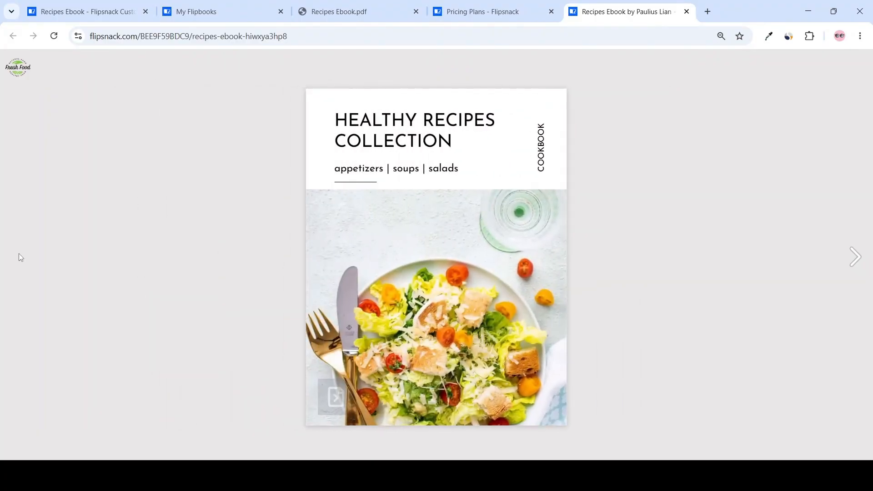